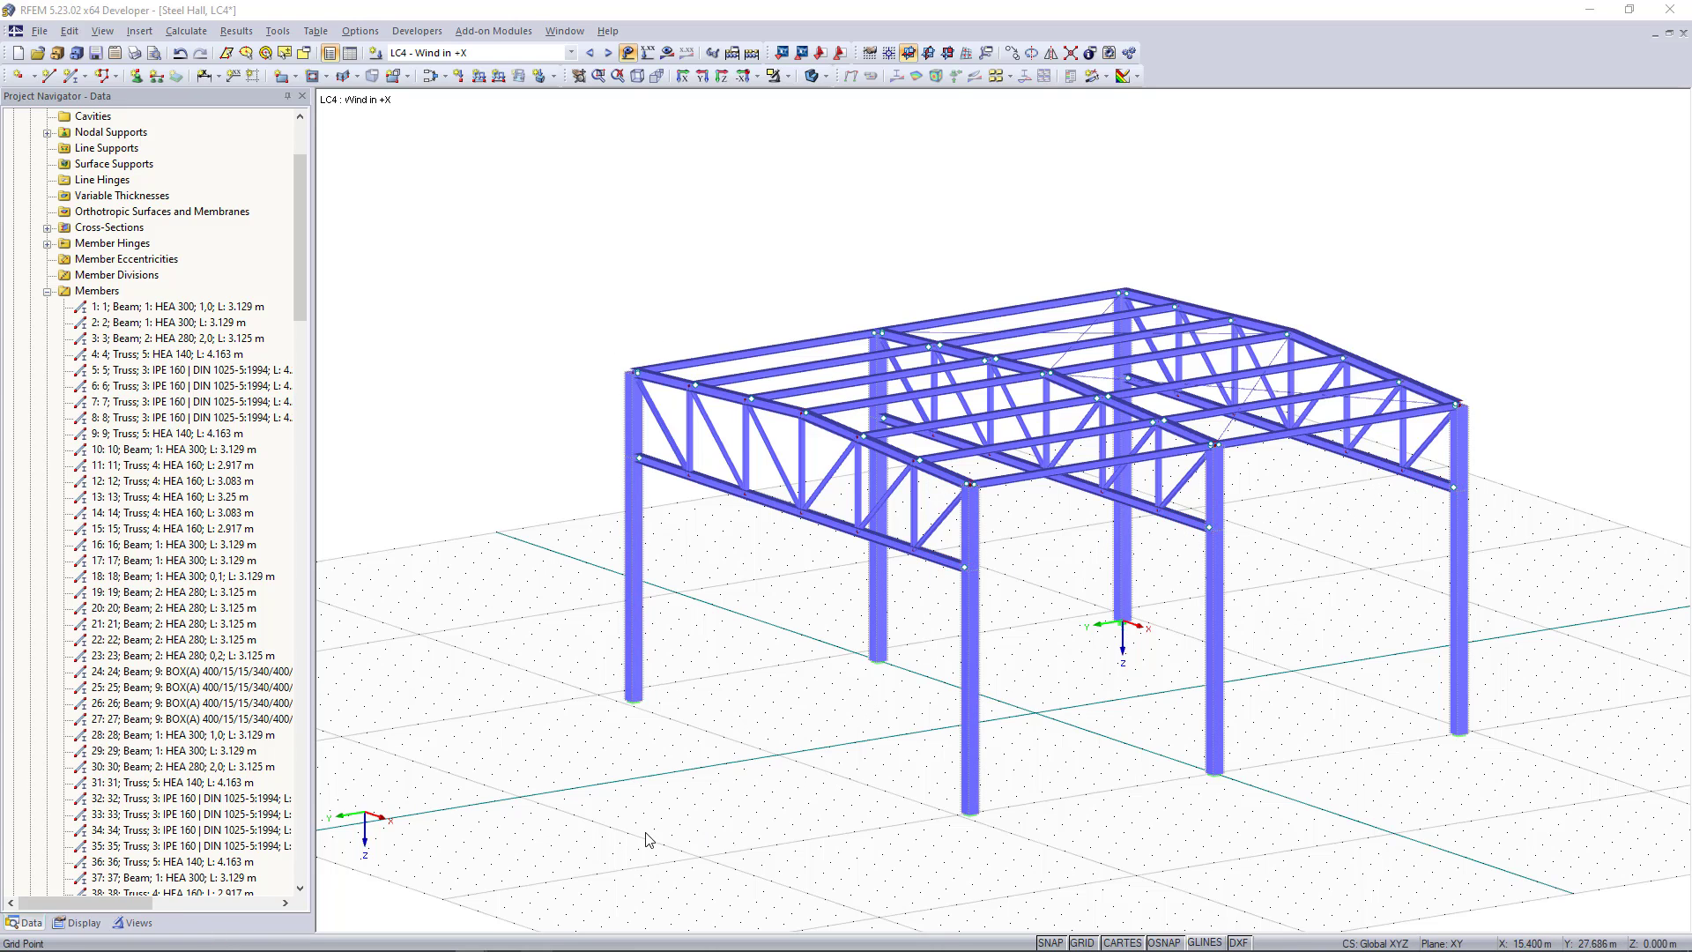
- Launch the EN 1991-1-4 wind load generator for vertical walls with roof from the Tools menu
click(278, 32)
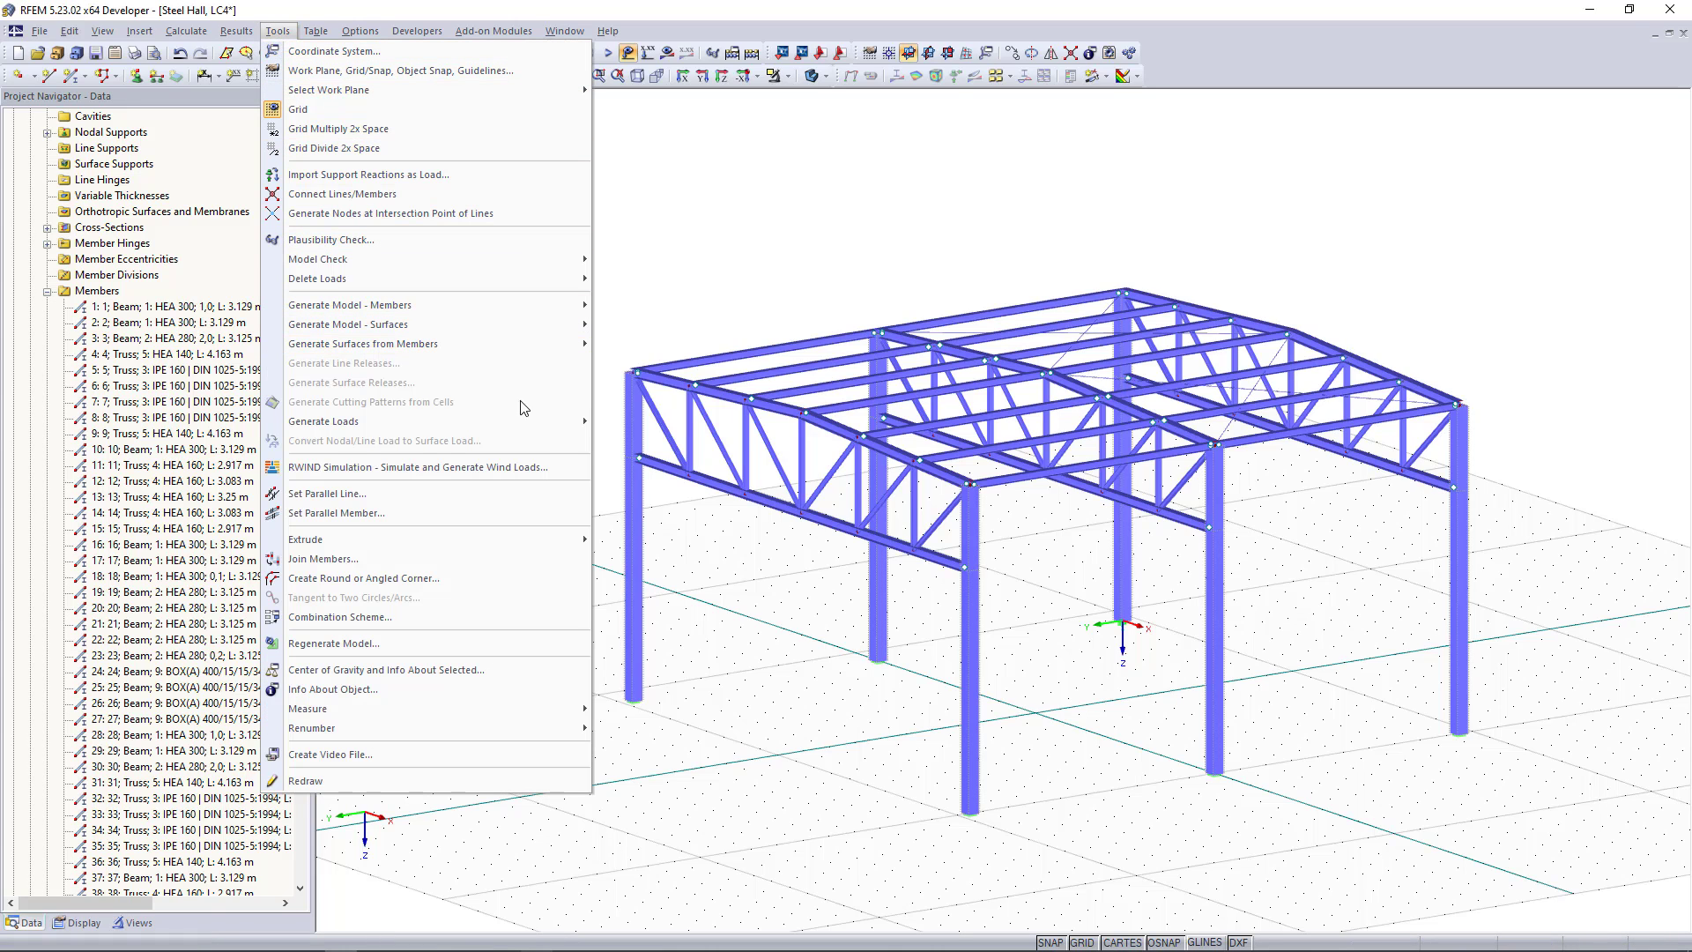
mouse_move(547, 422)
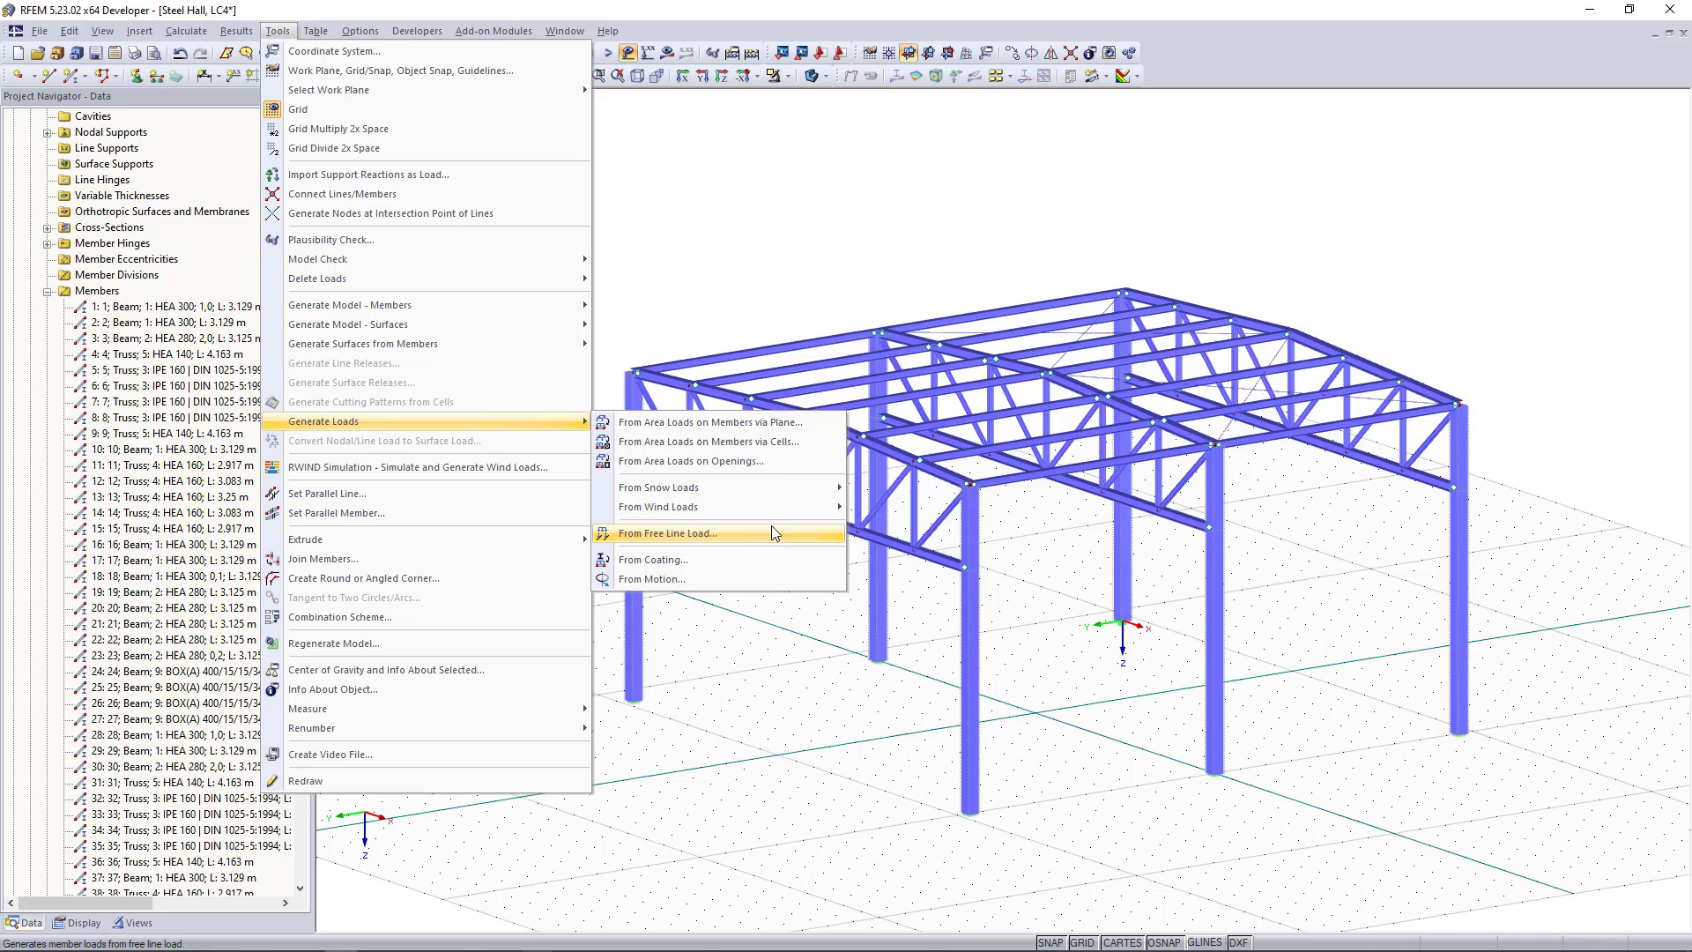
mouse_move(804, 517)
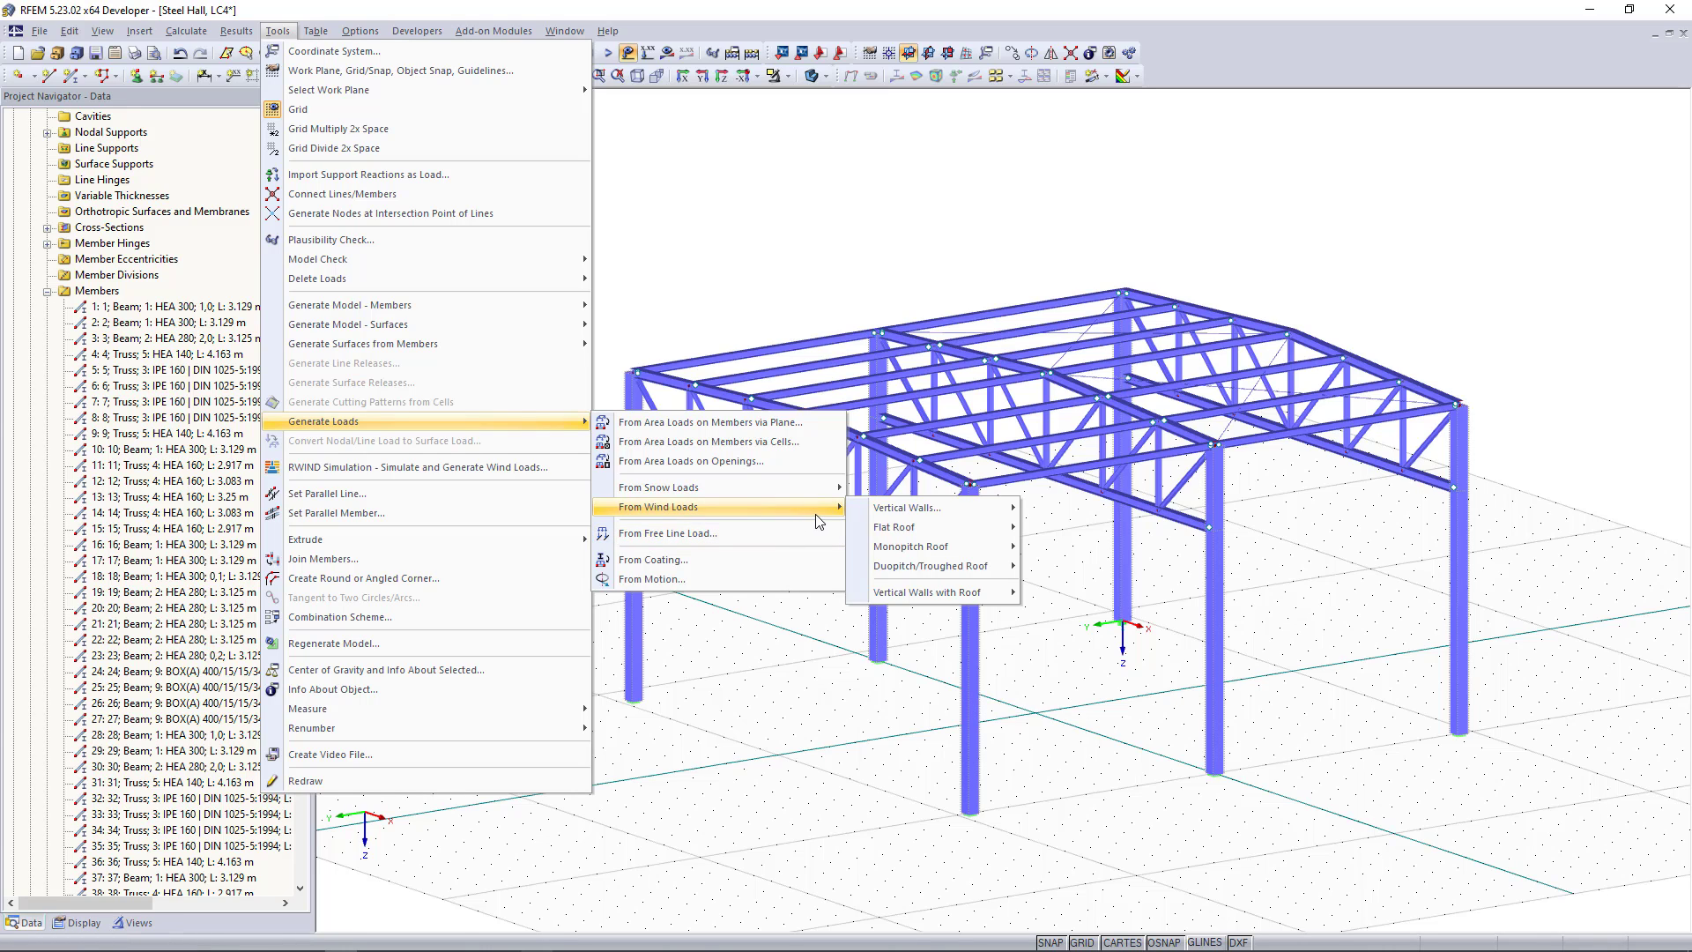
mouse_move(920, 570)
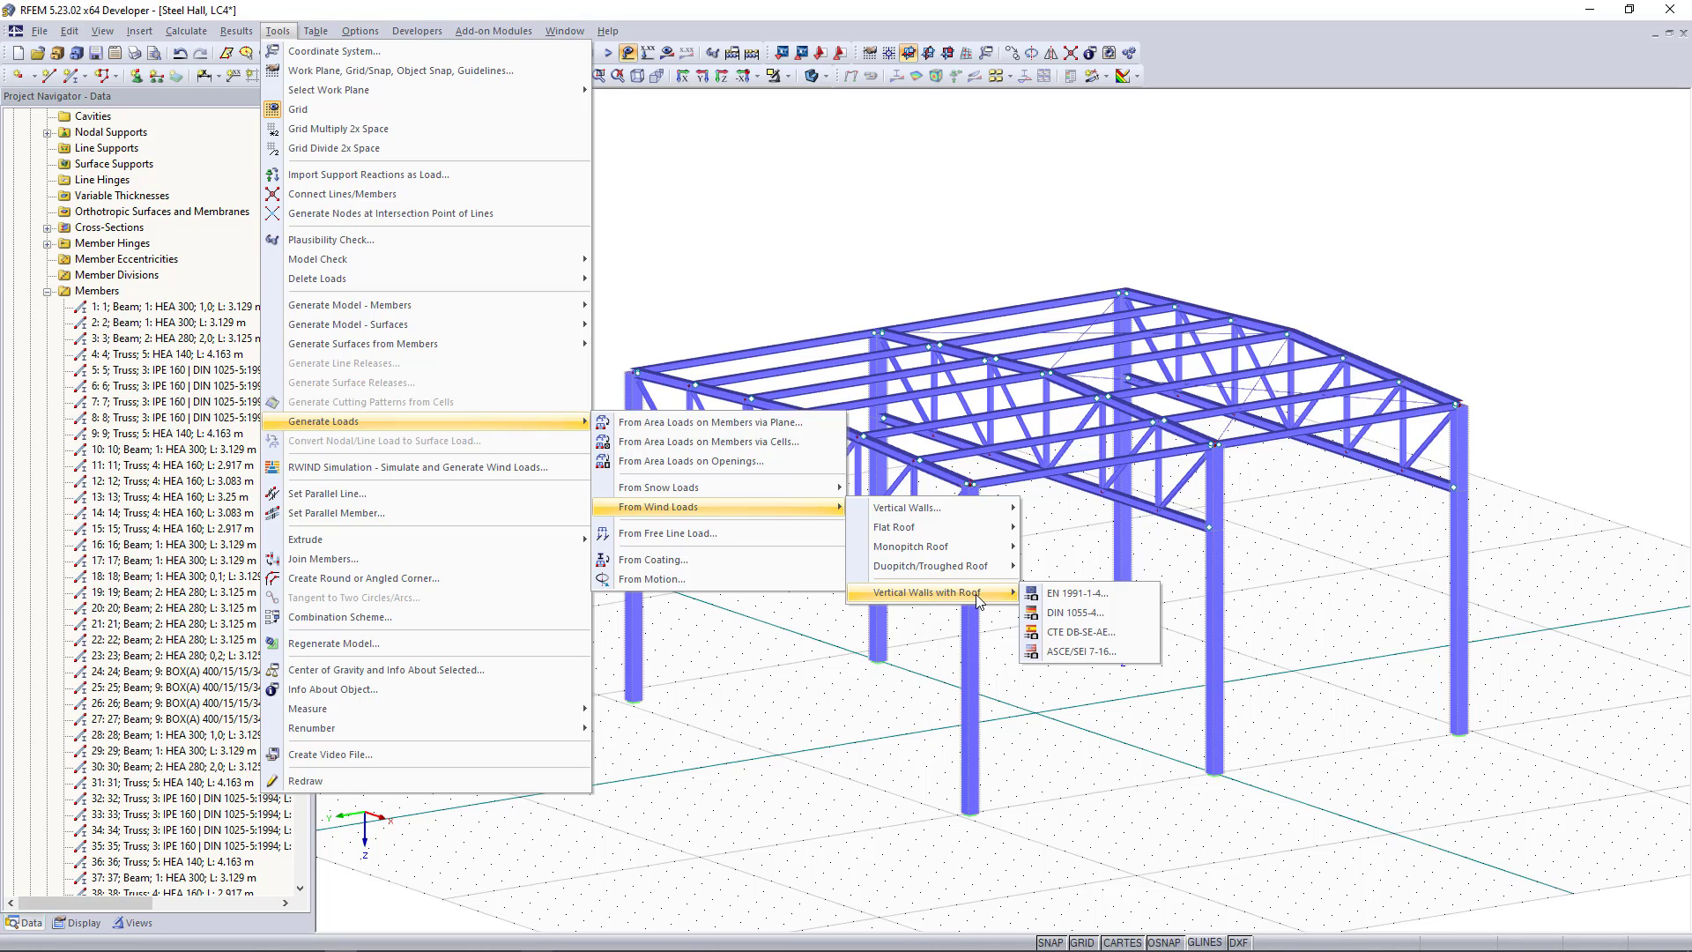
click(1048, 598)
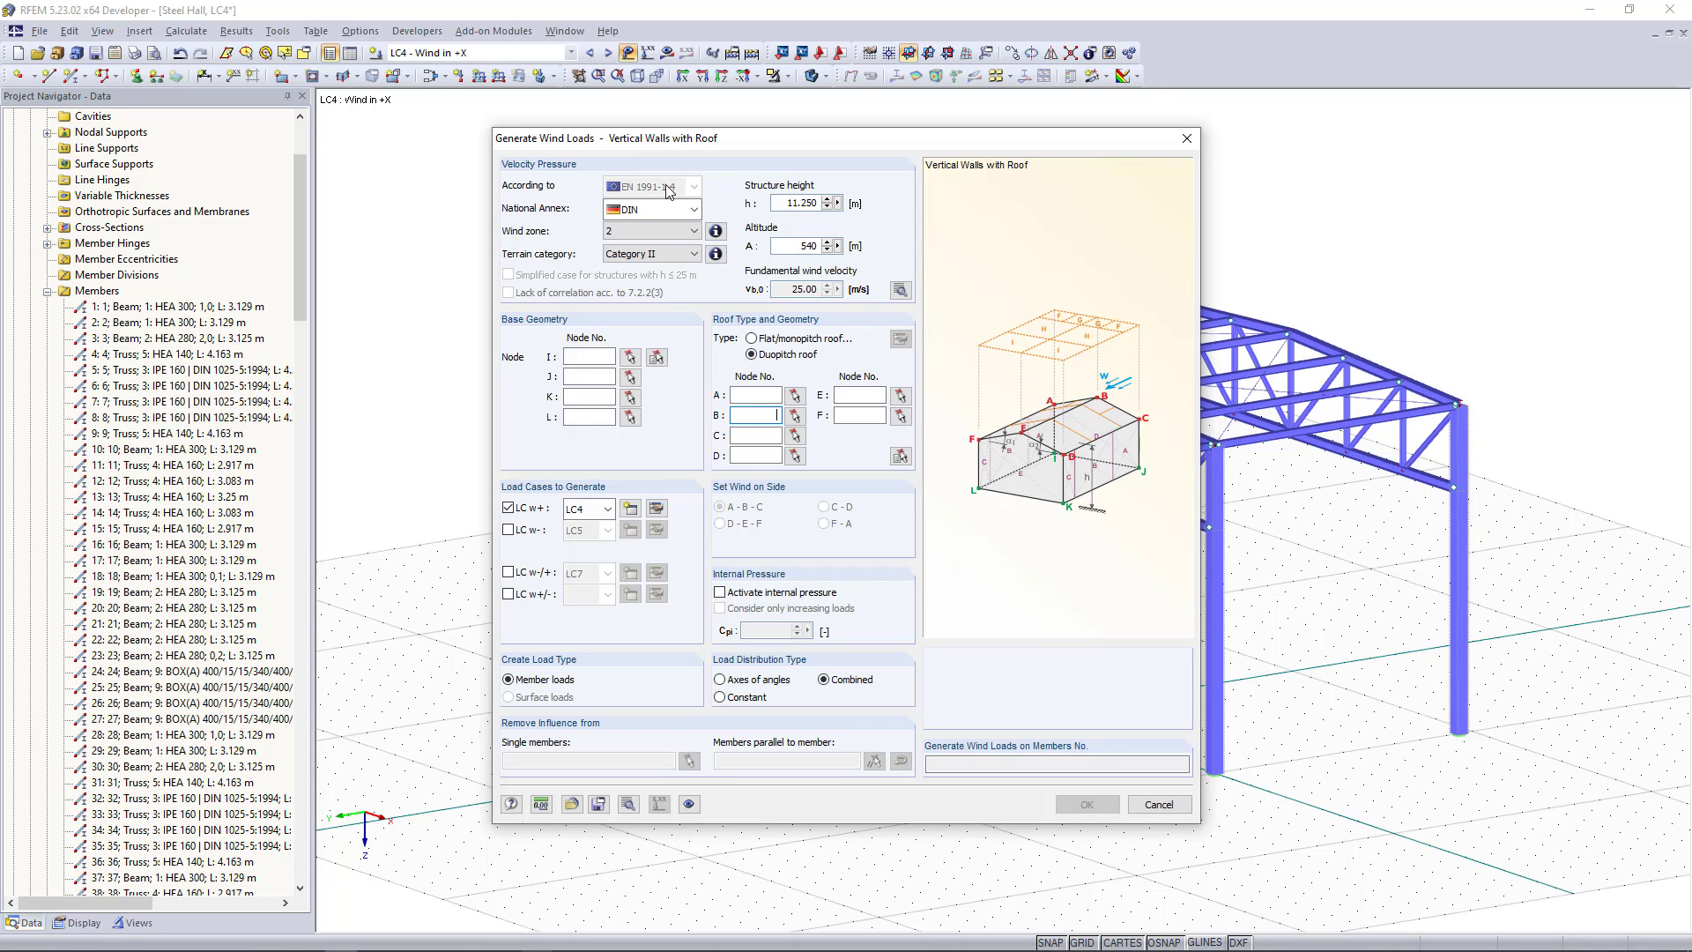
click(678, 212)
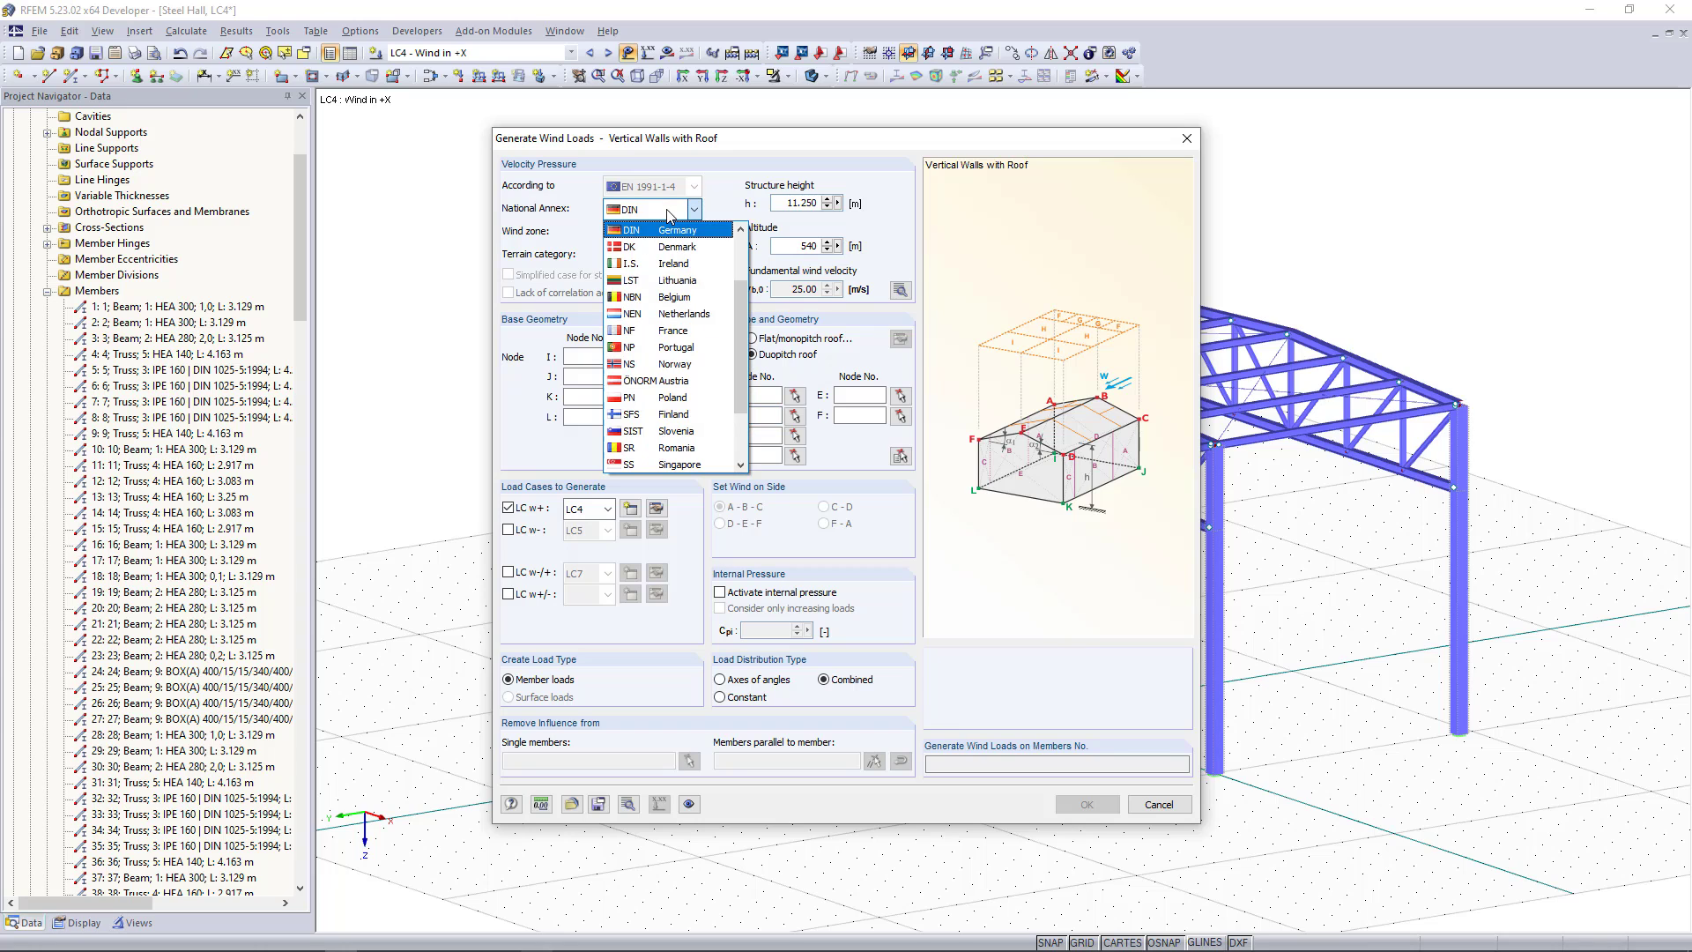
scroll(692, 279, up, 1)
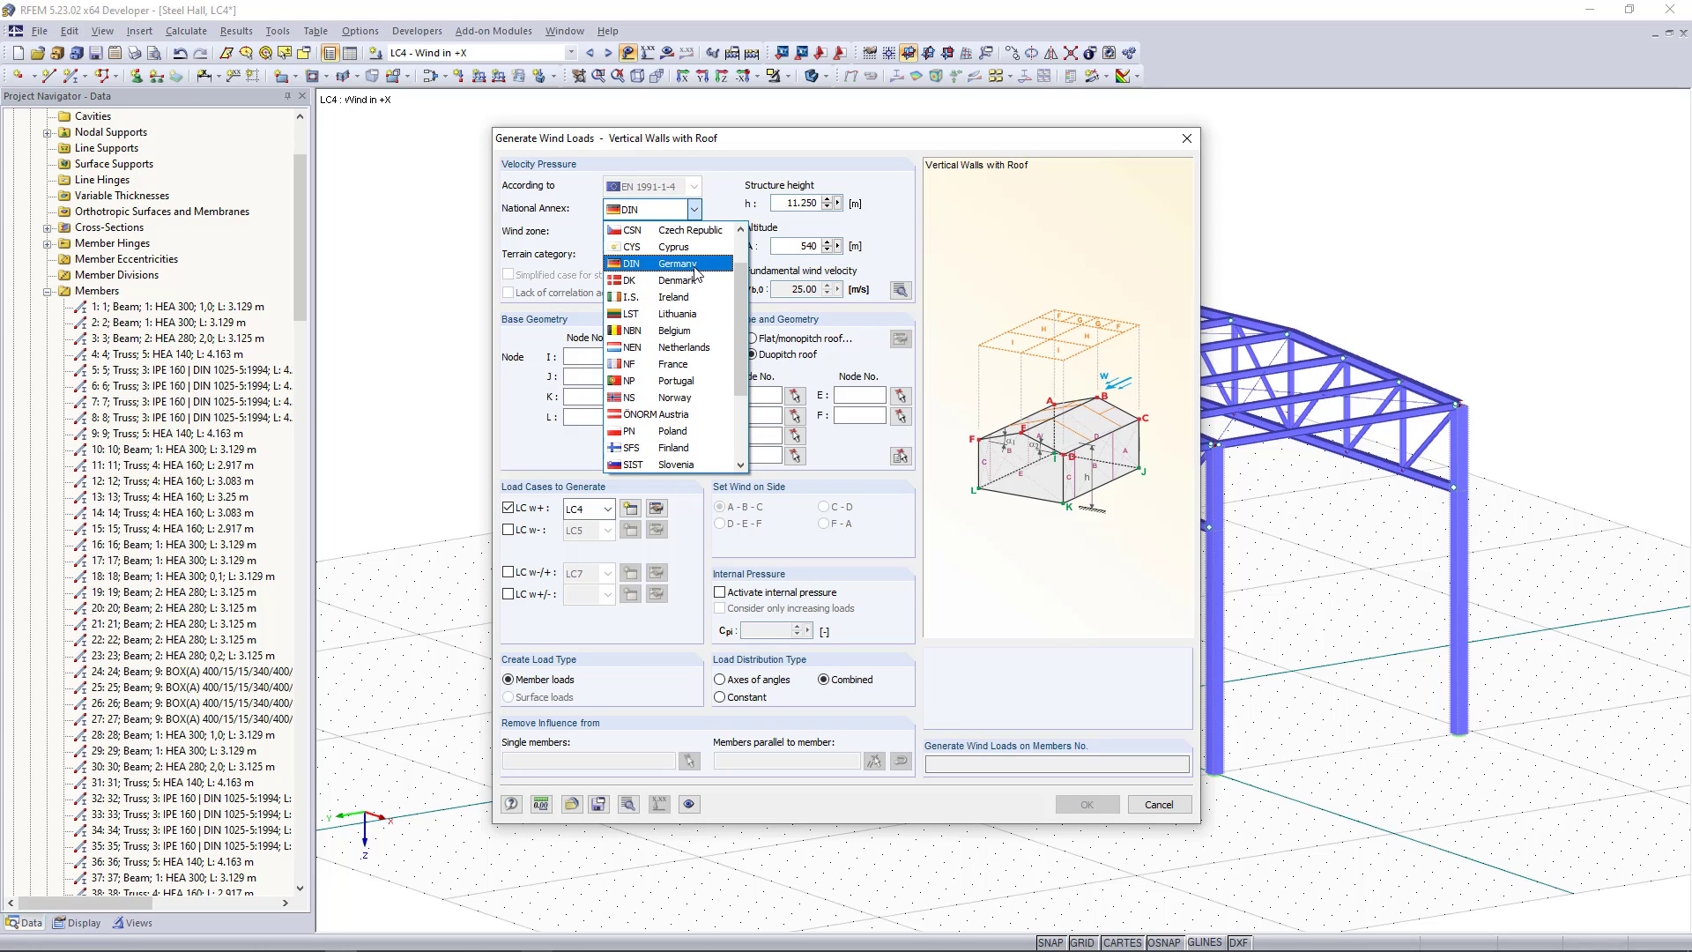
scroll(696, 280, up, 1)
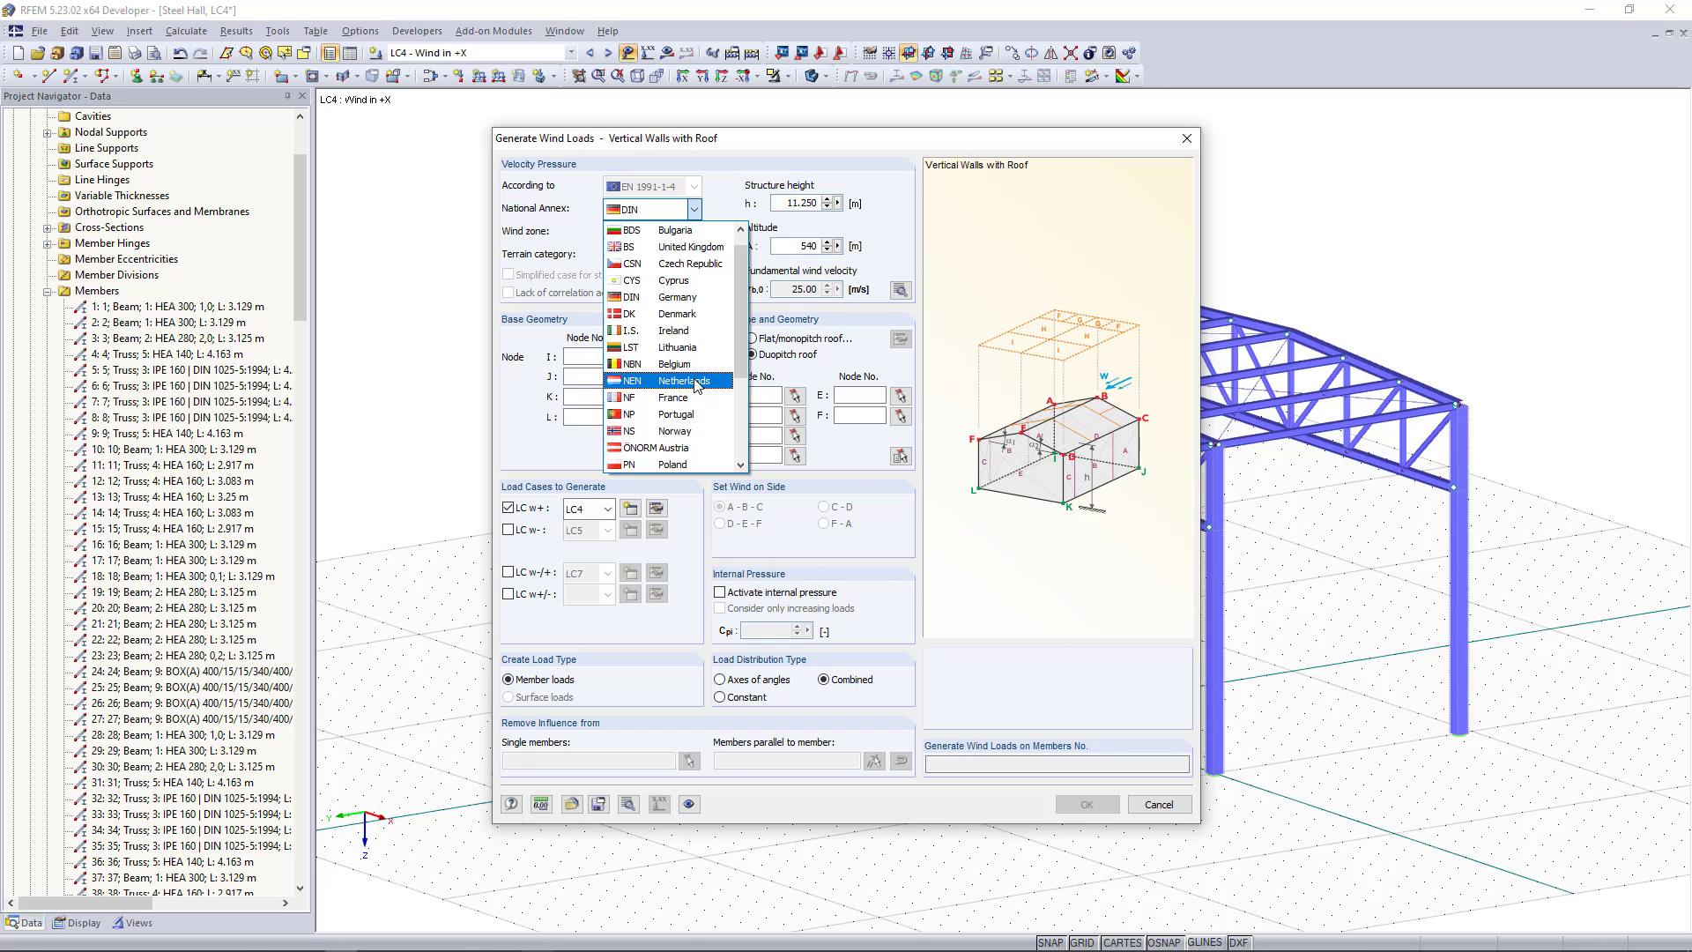
scroll(670, 353, down, 3)
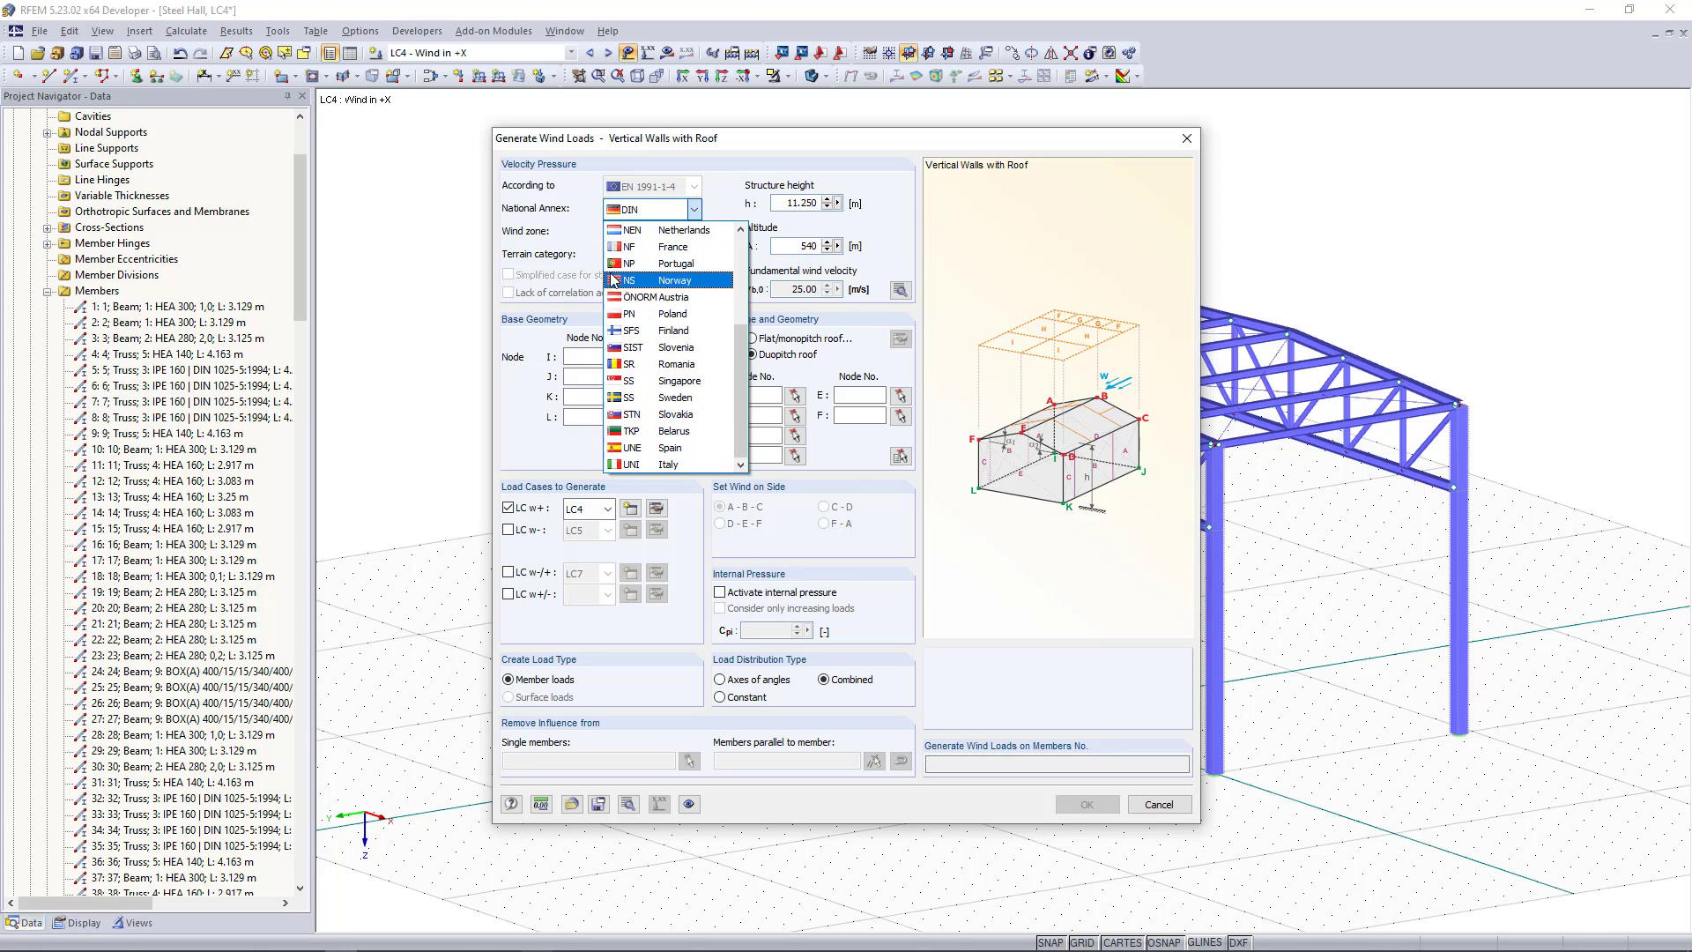
click(582, 254)
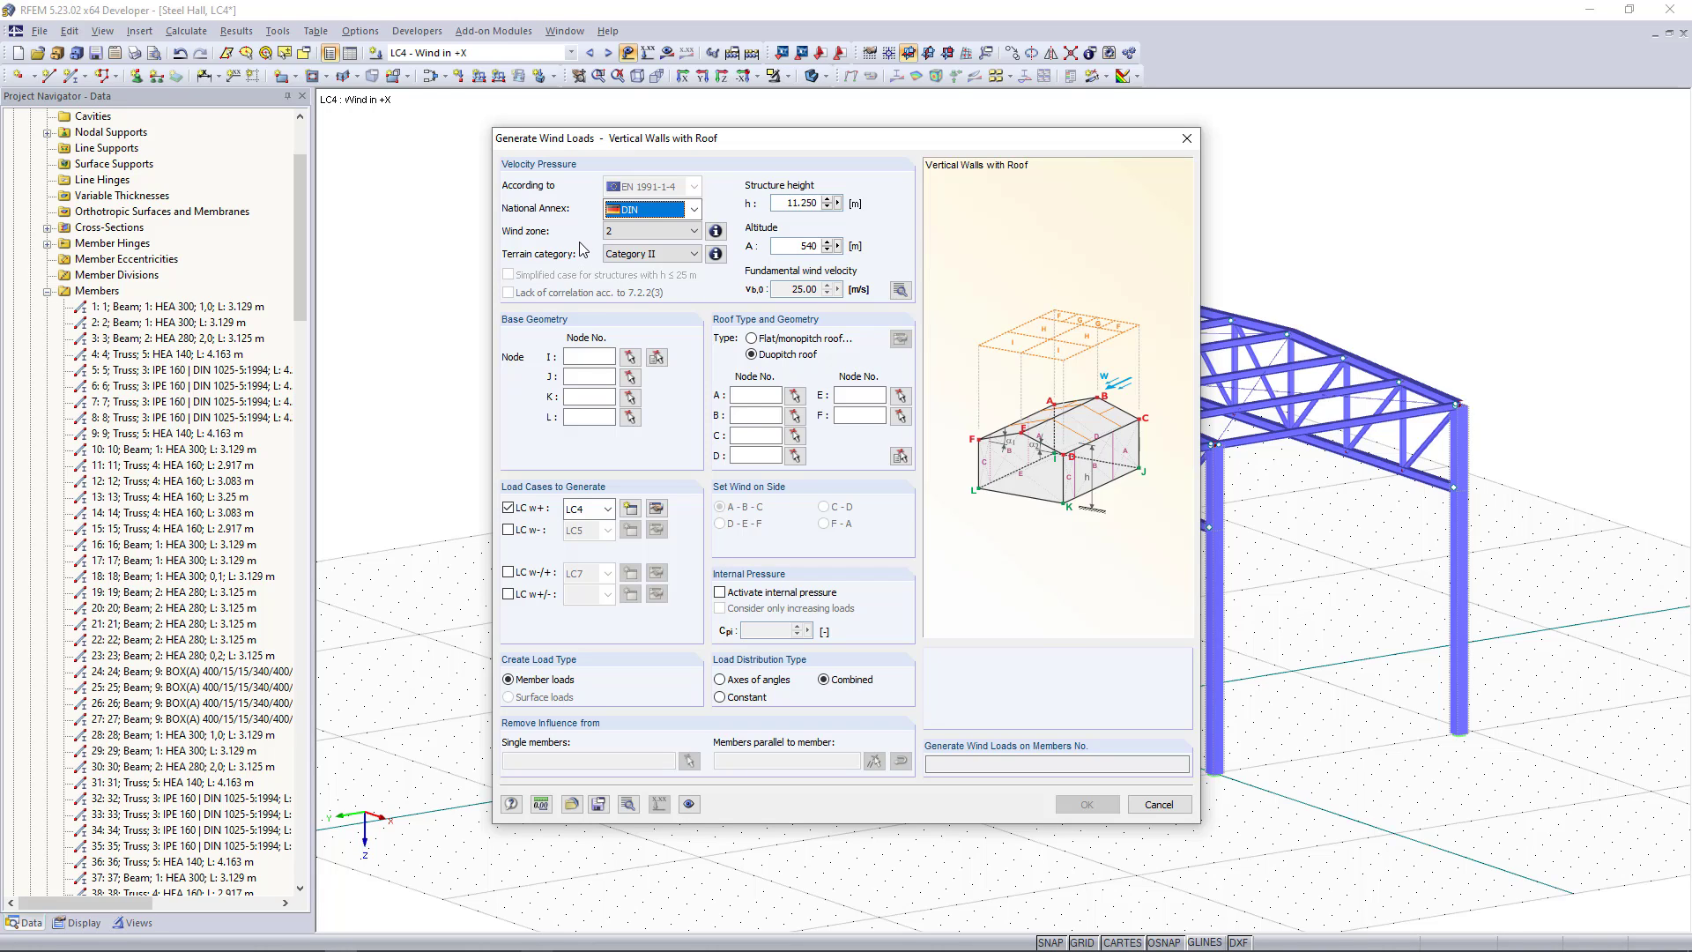
click(716, 232)
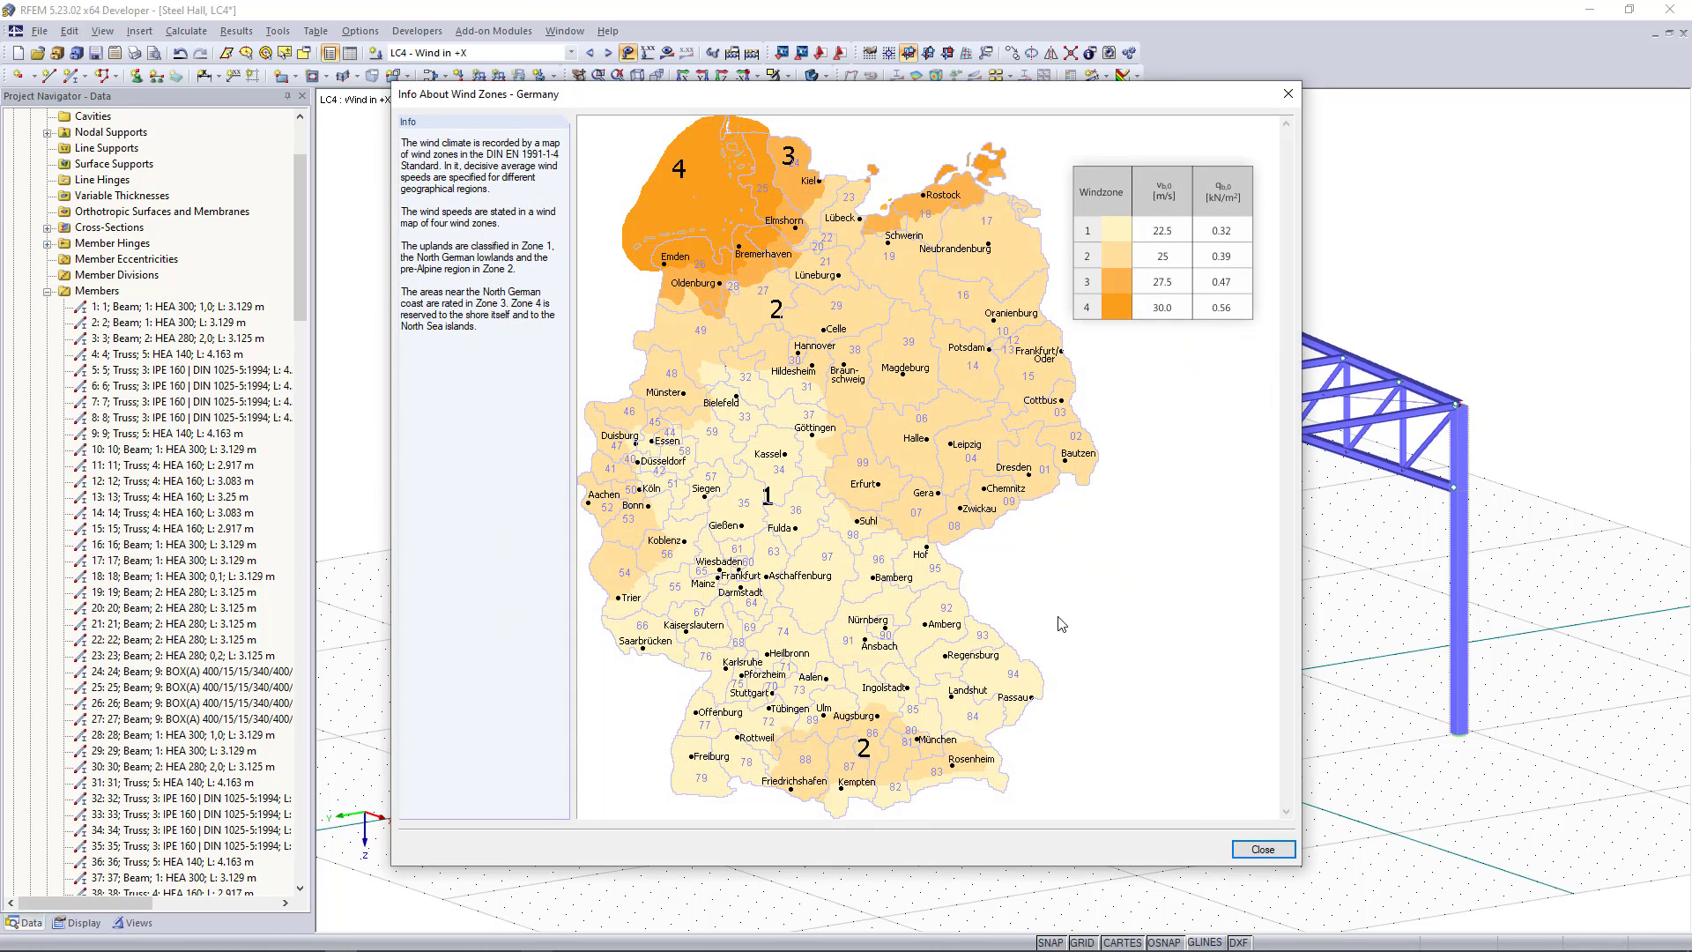
click(1265, 849)
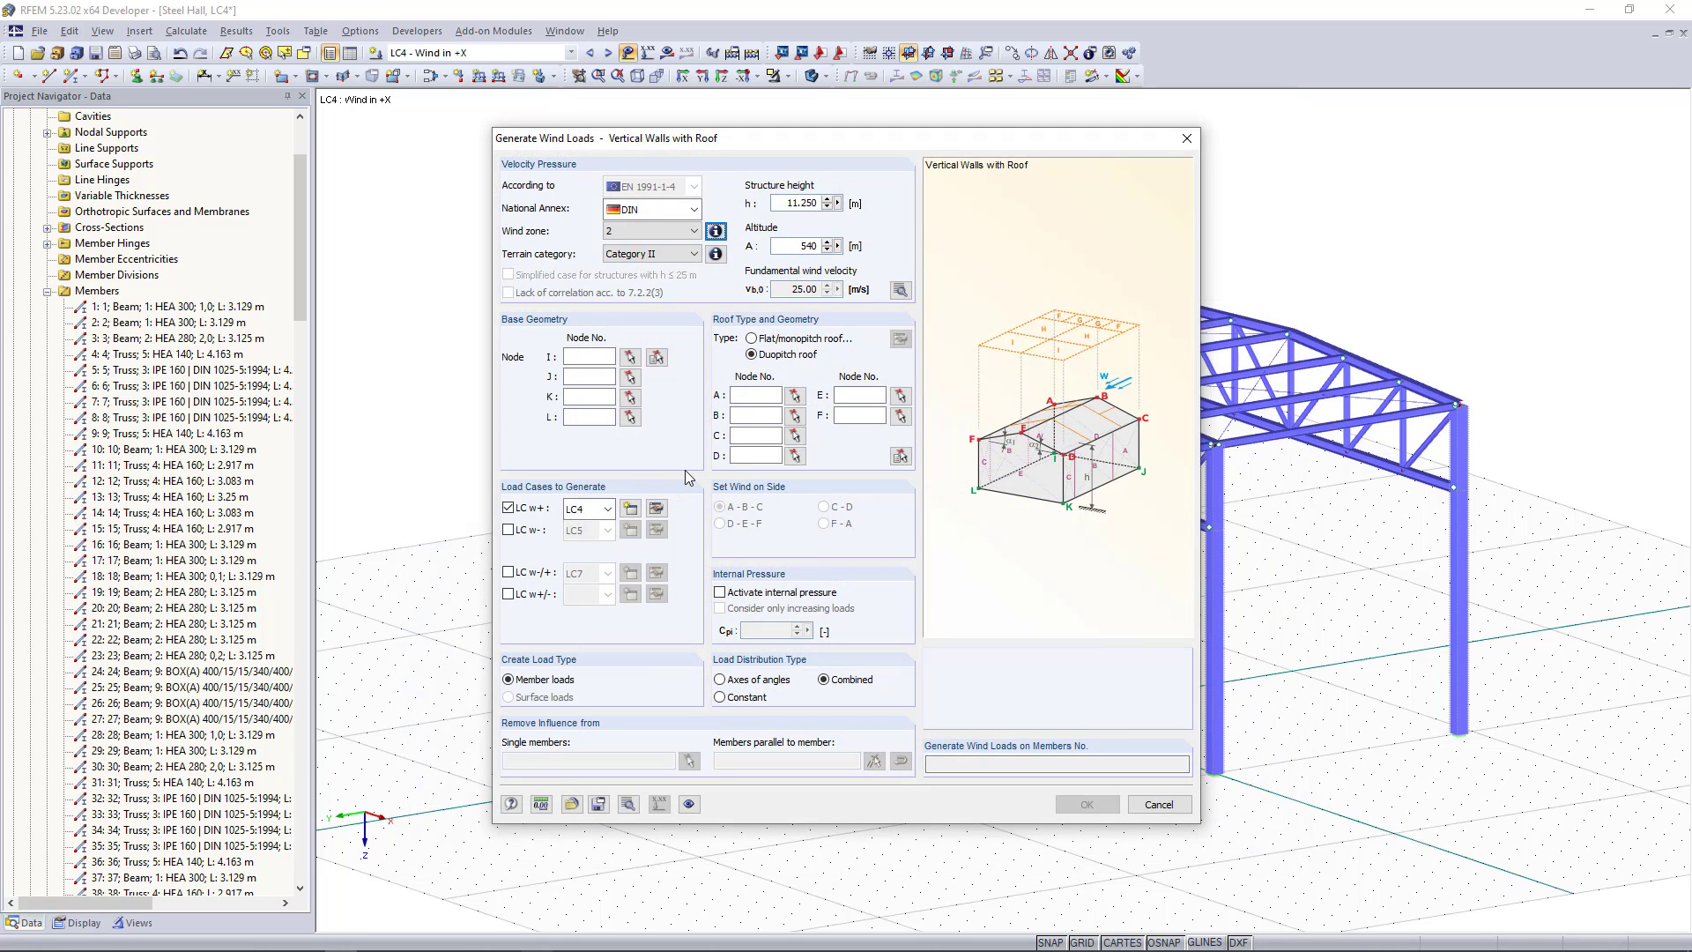
- Pick the hall's base corner nodes 105, 101, 102 and 106
click(657, 357)
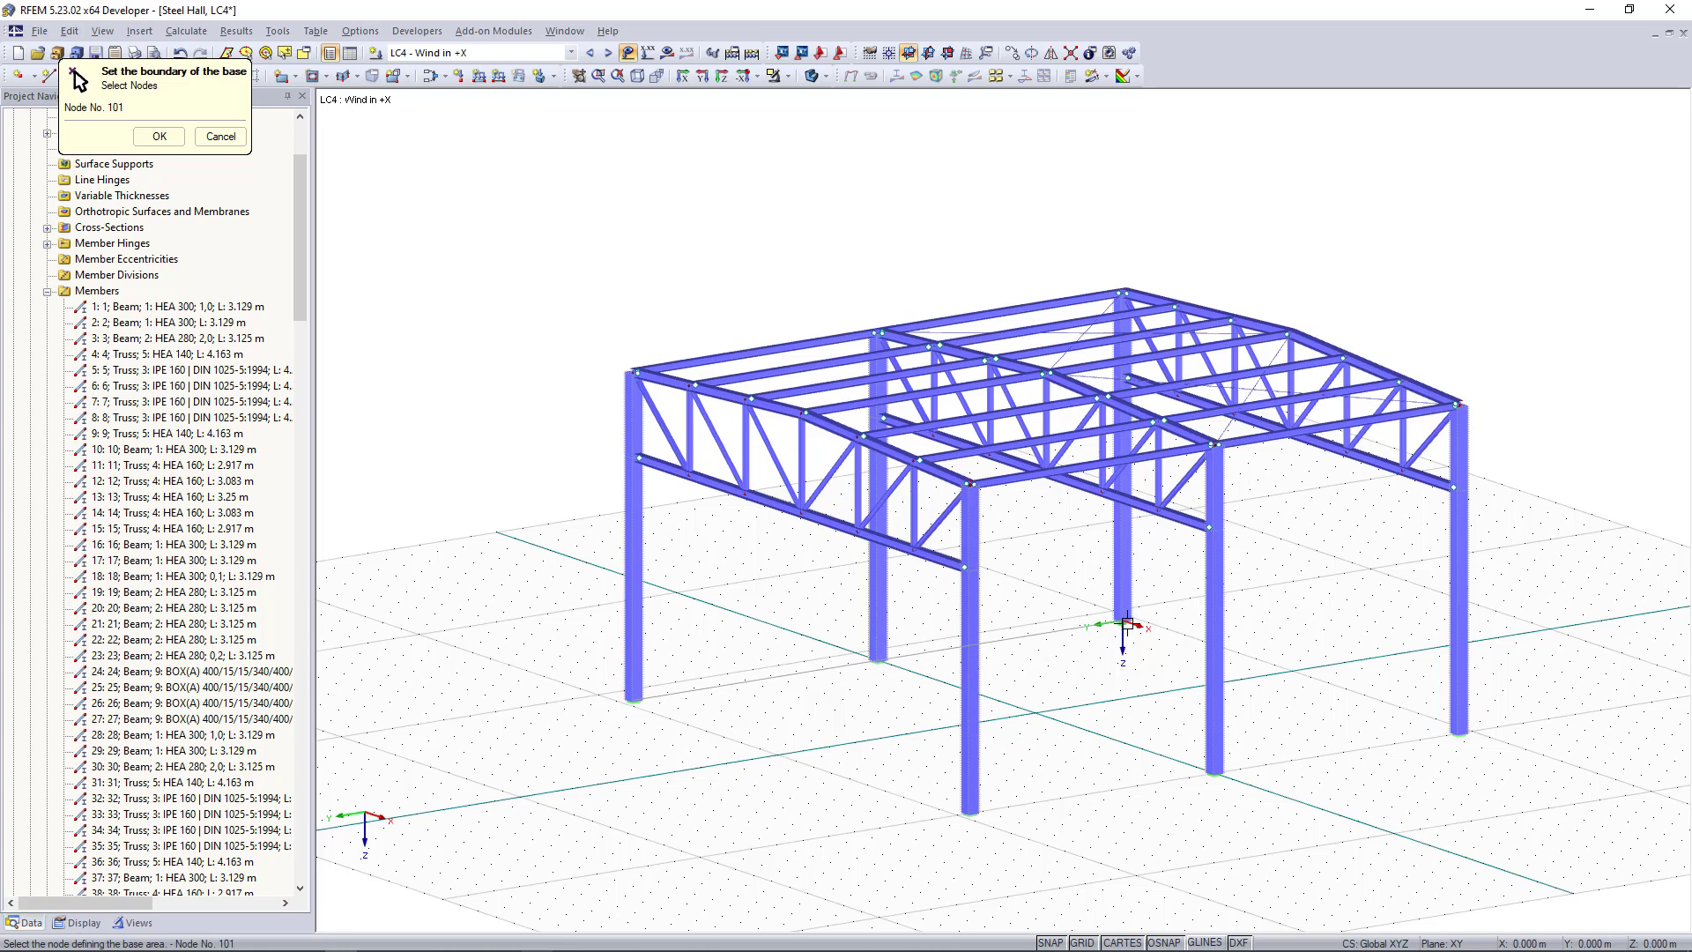
click(1127, 624)
click(1457, 732)
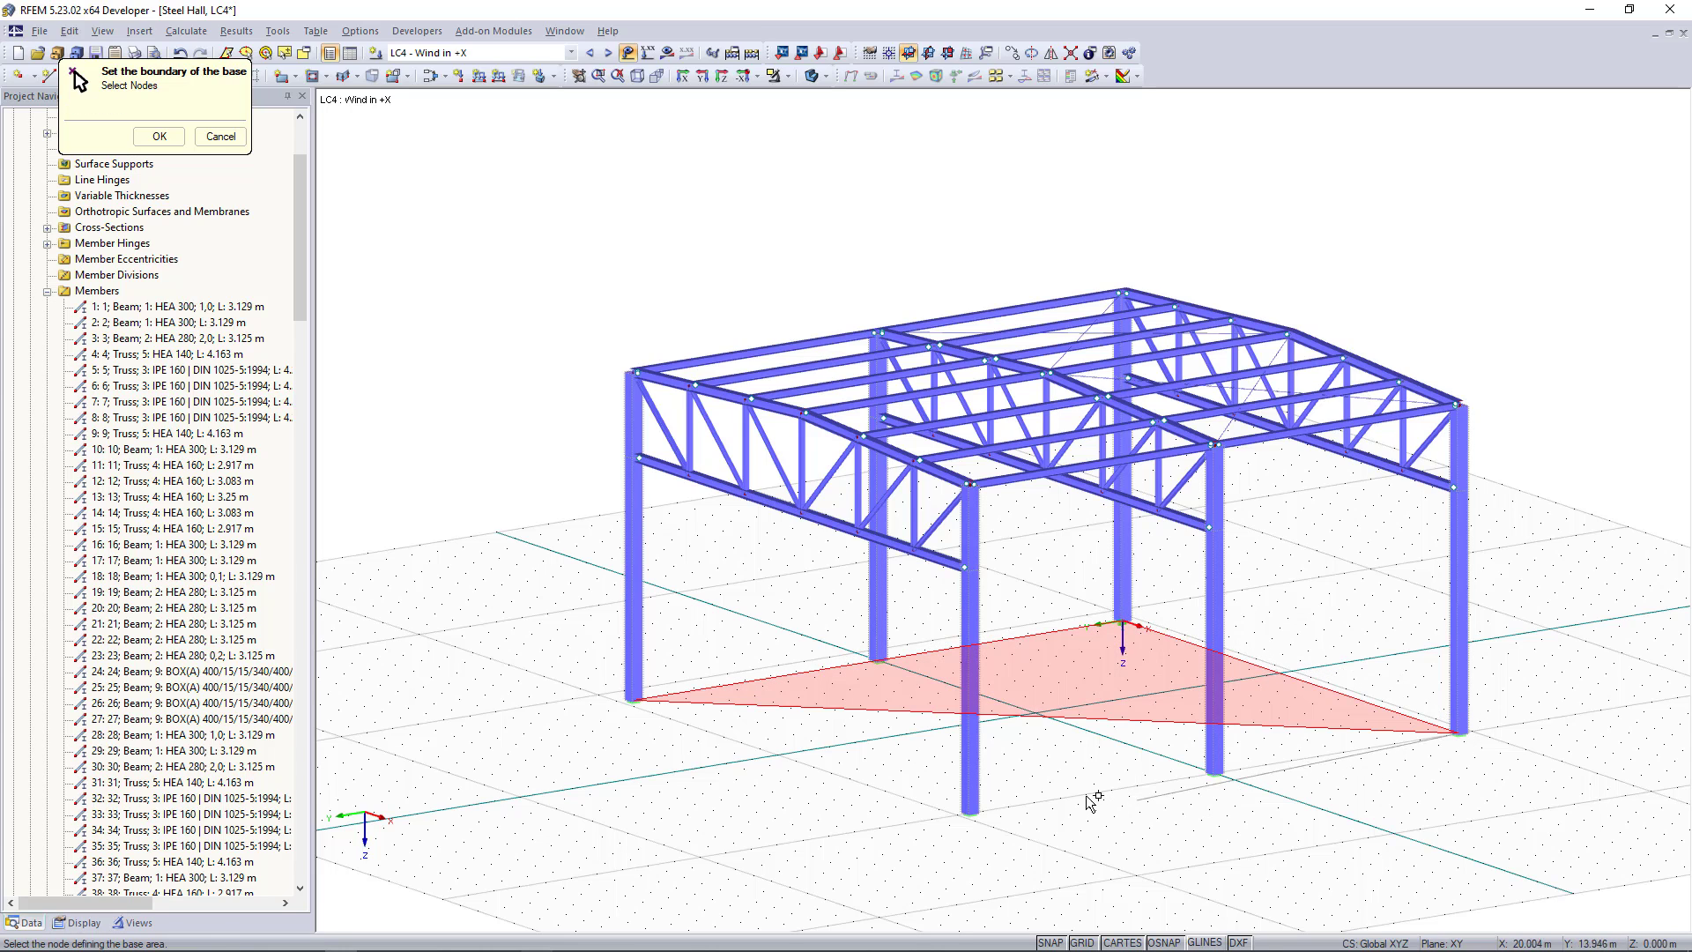
click(971, 810)
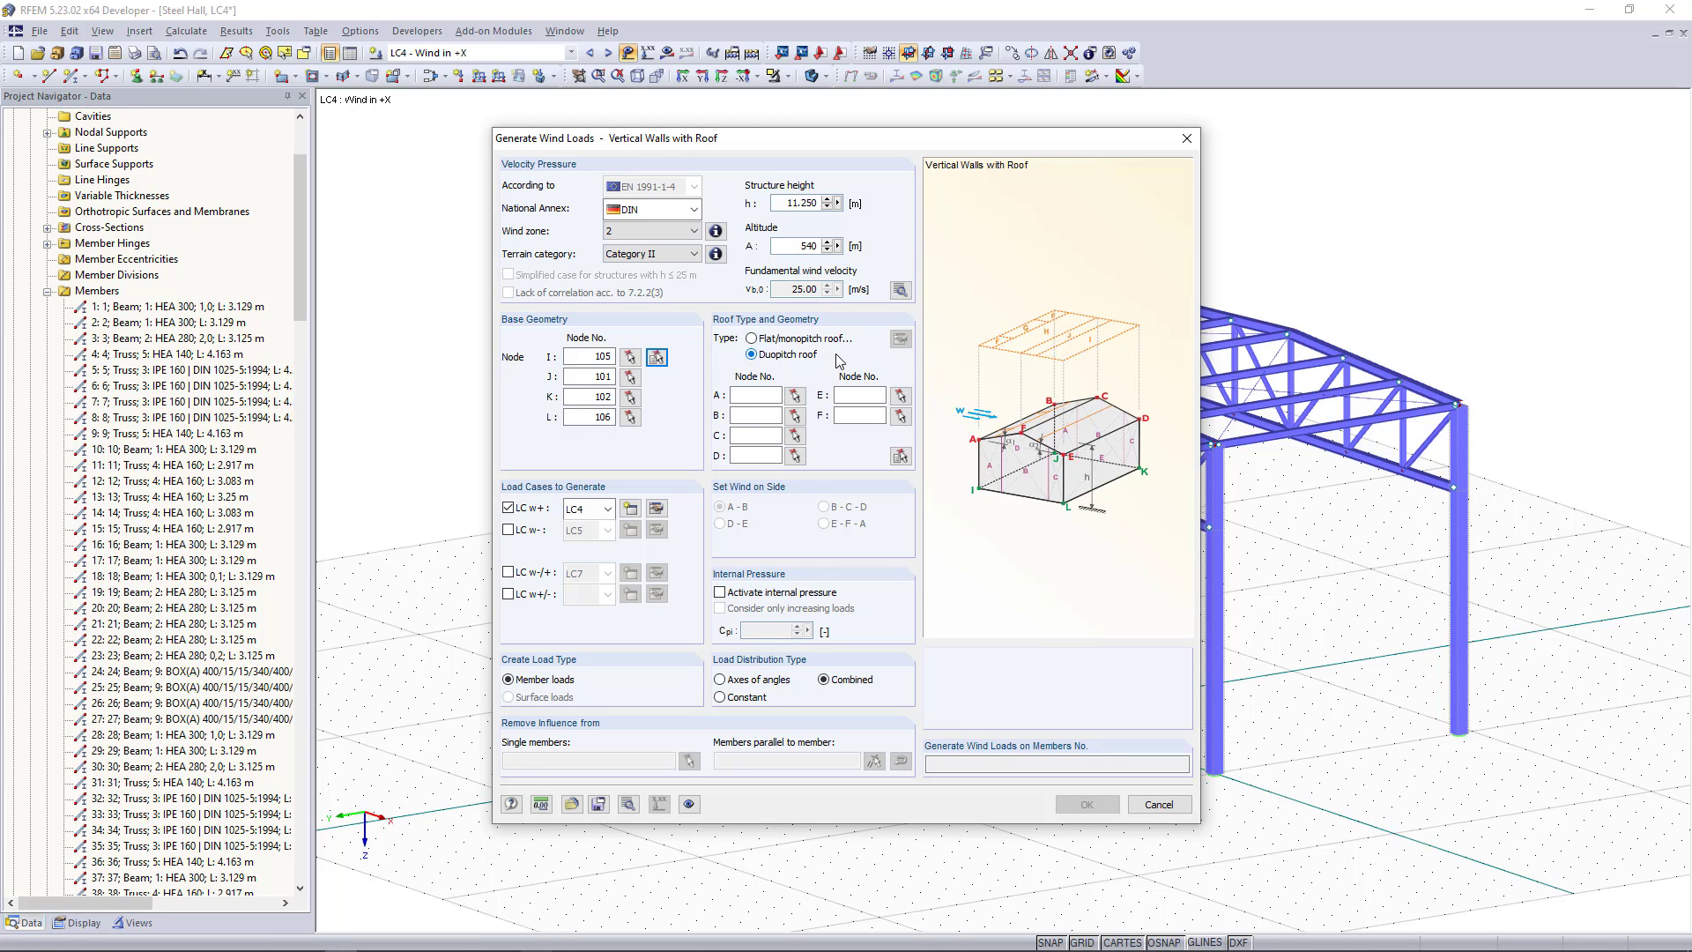
- Pick the roof boundary nodes around the duopitch roof, starting at node 1
click(900, 456)
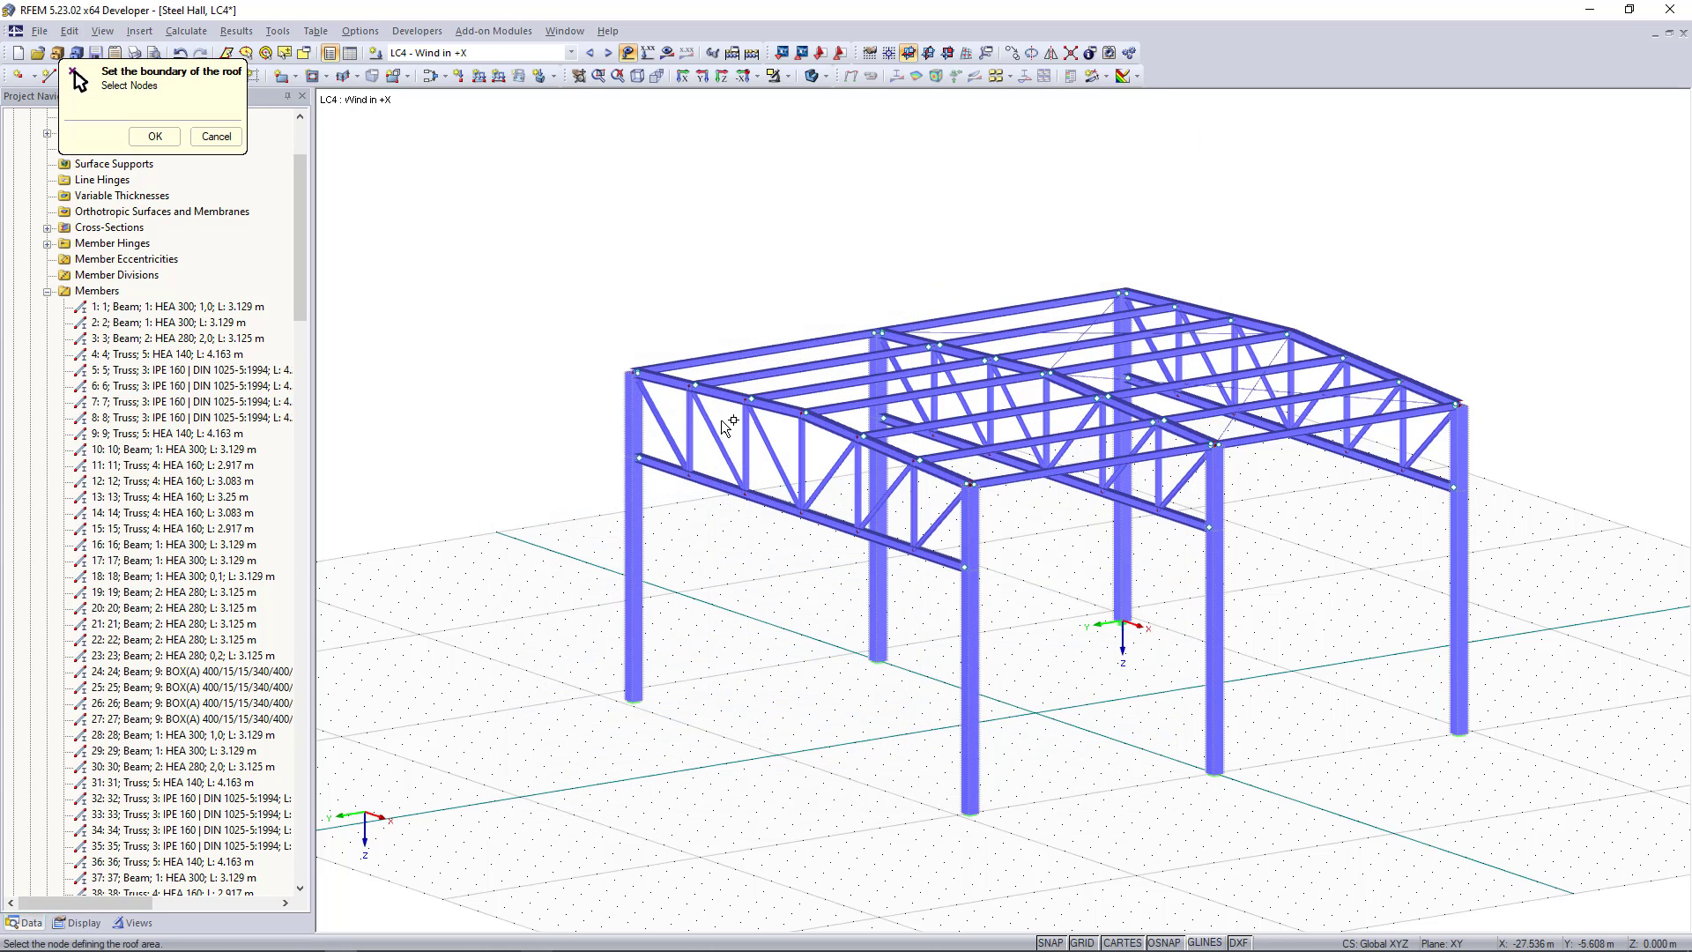
click(636, 372)
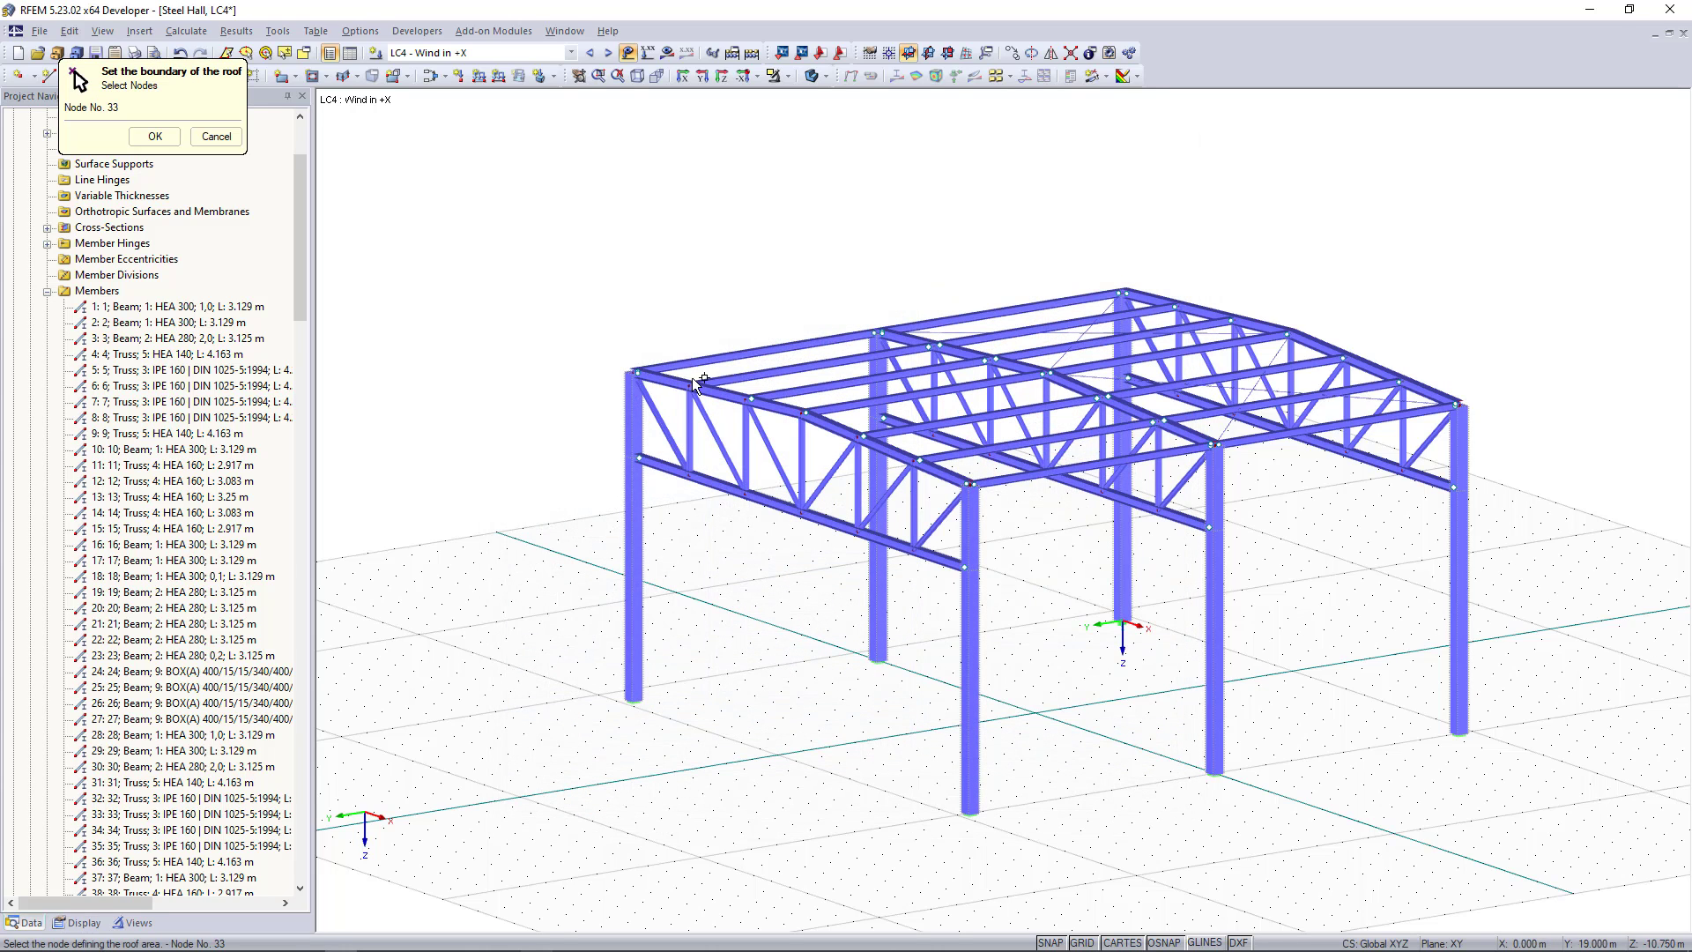
click(1160, 306)
click(1287, 333)
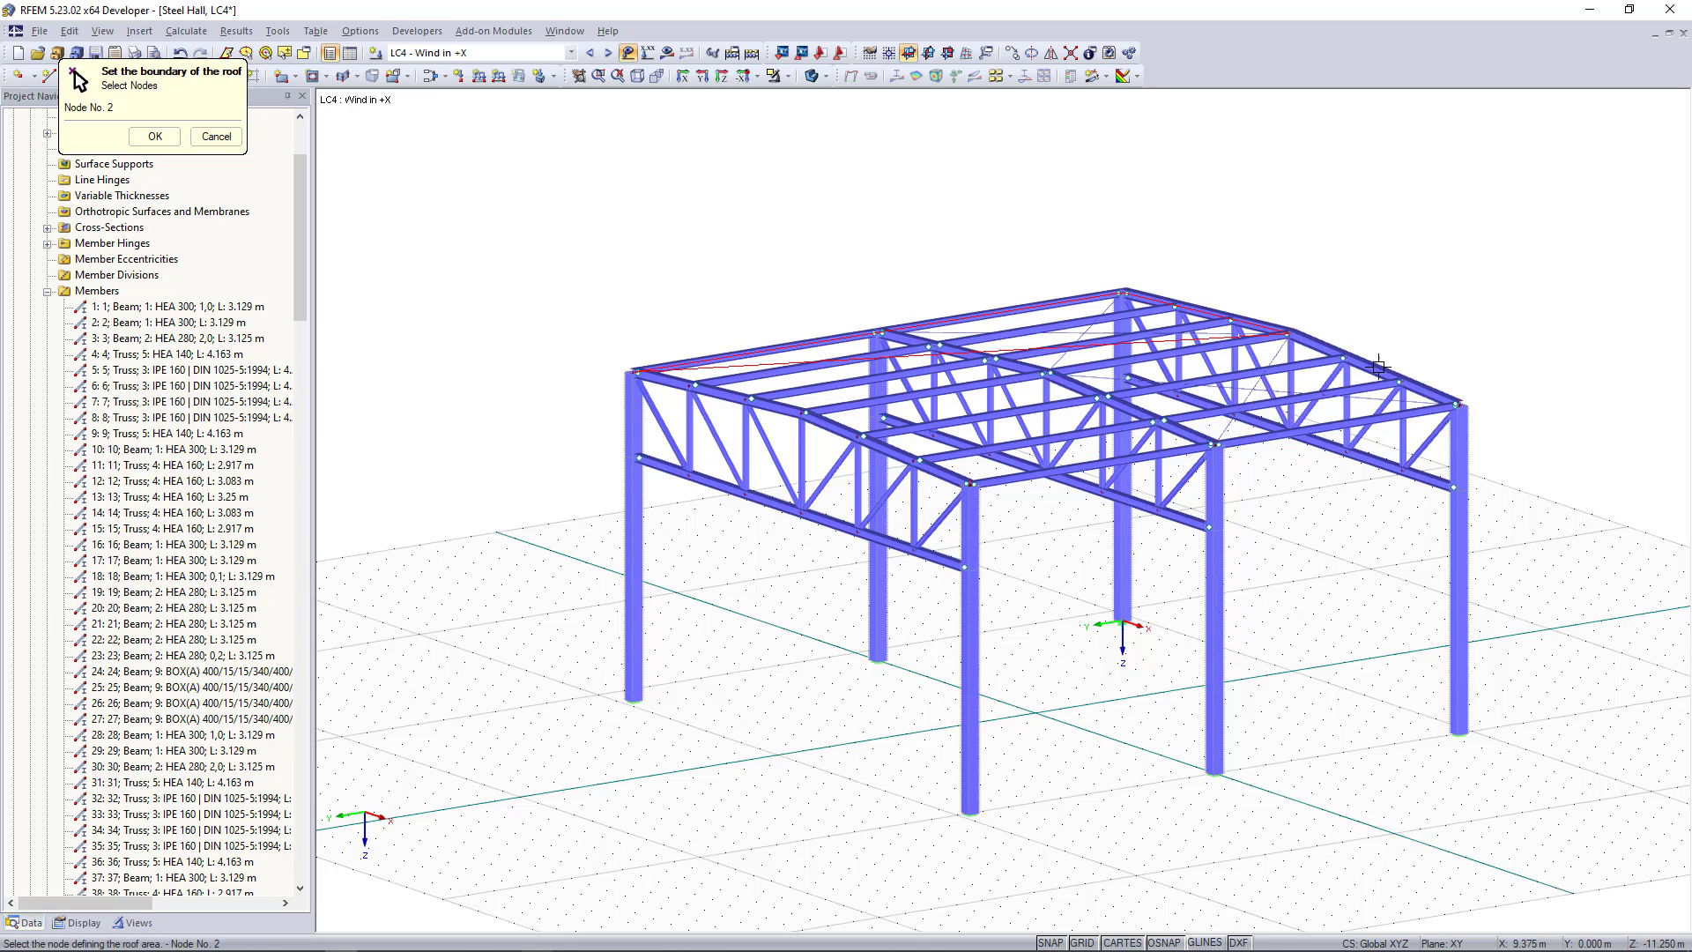
click(1459, 406)
click(969, 484)
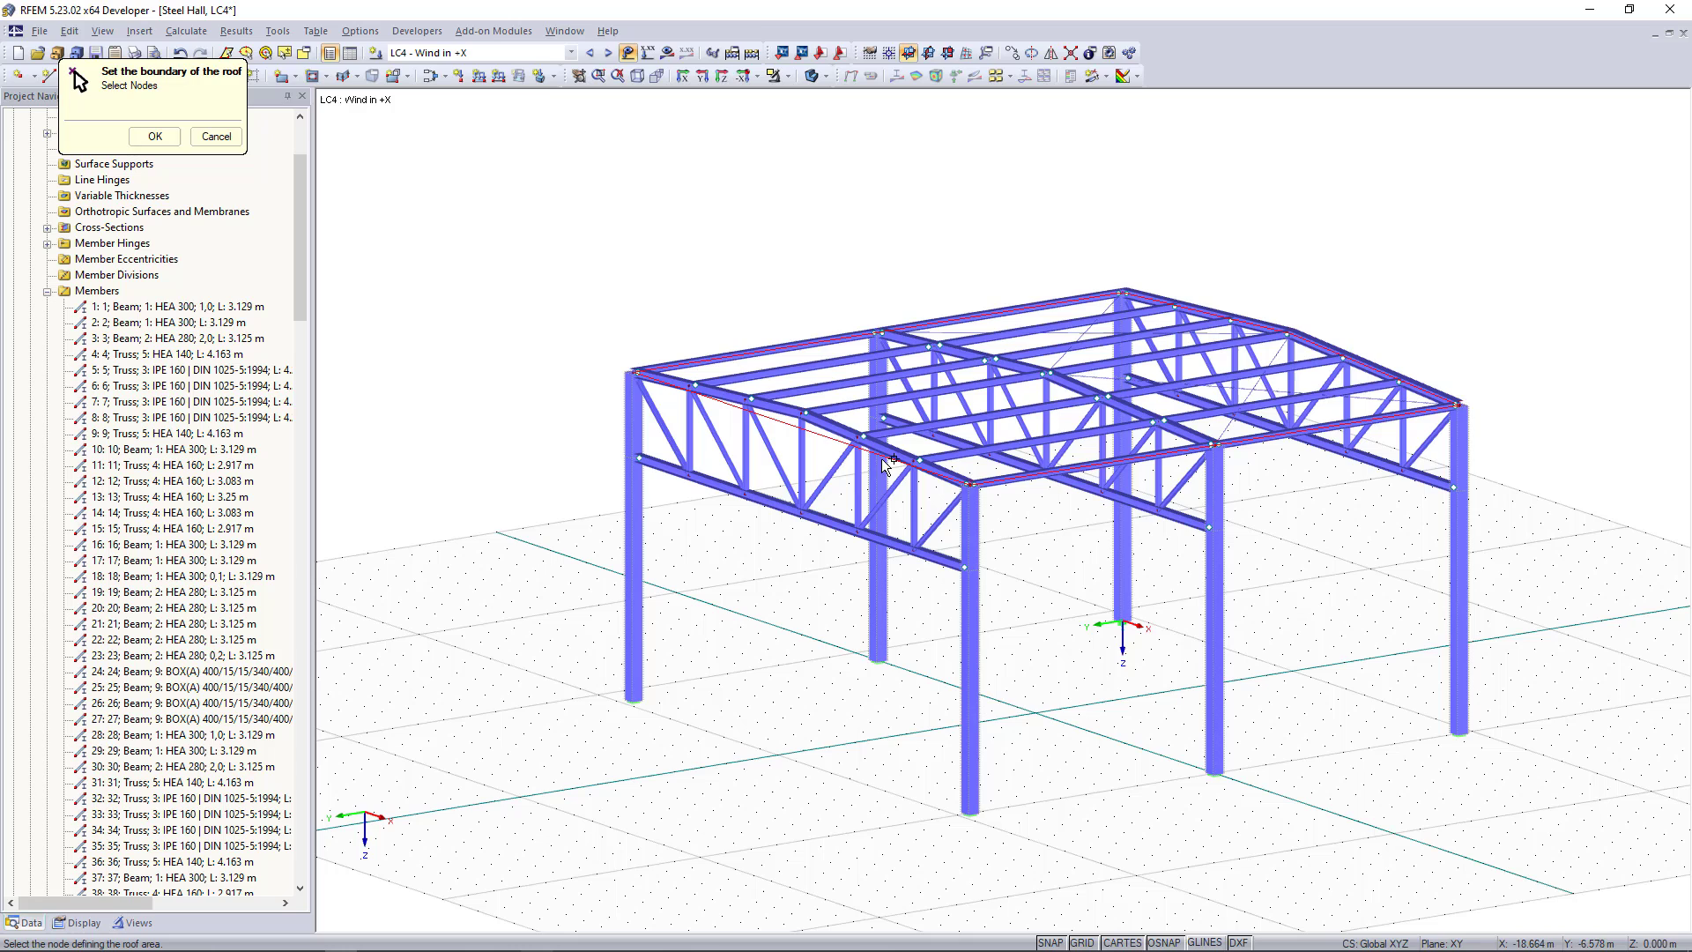
click(806, 412)
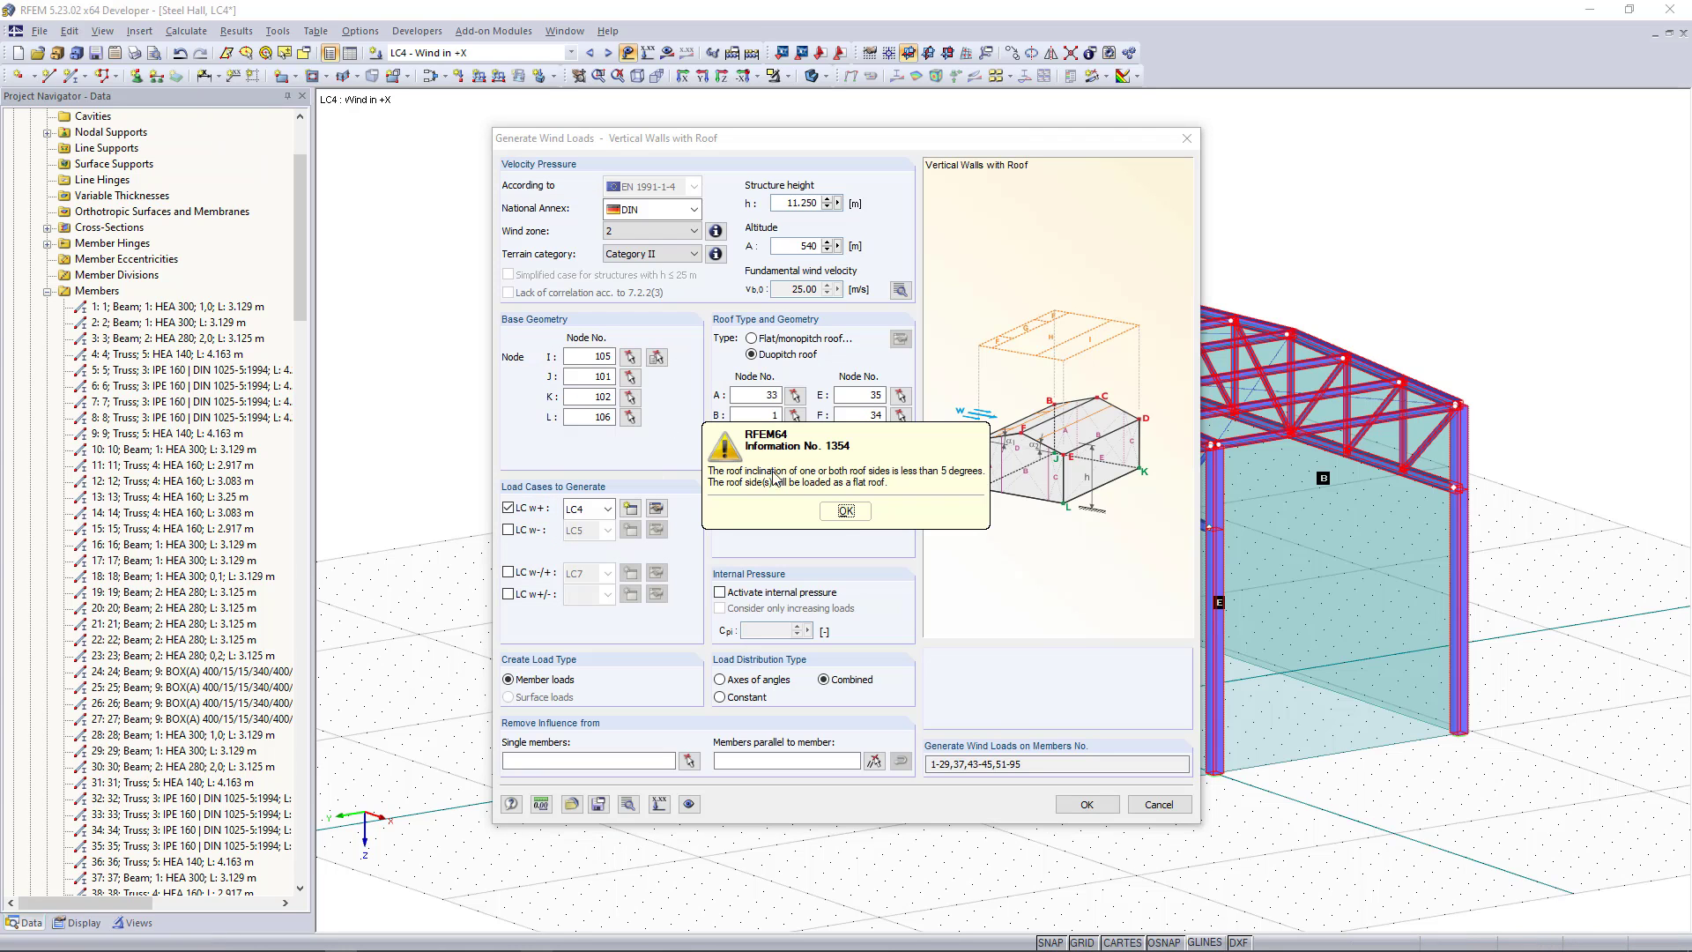
- Dismiss the flat-roof notice and keep the wind acting on side A–B
click(845, 511)
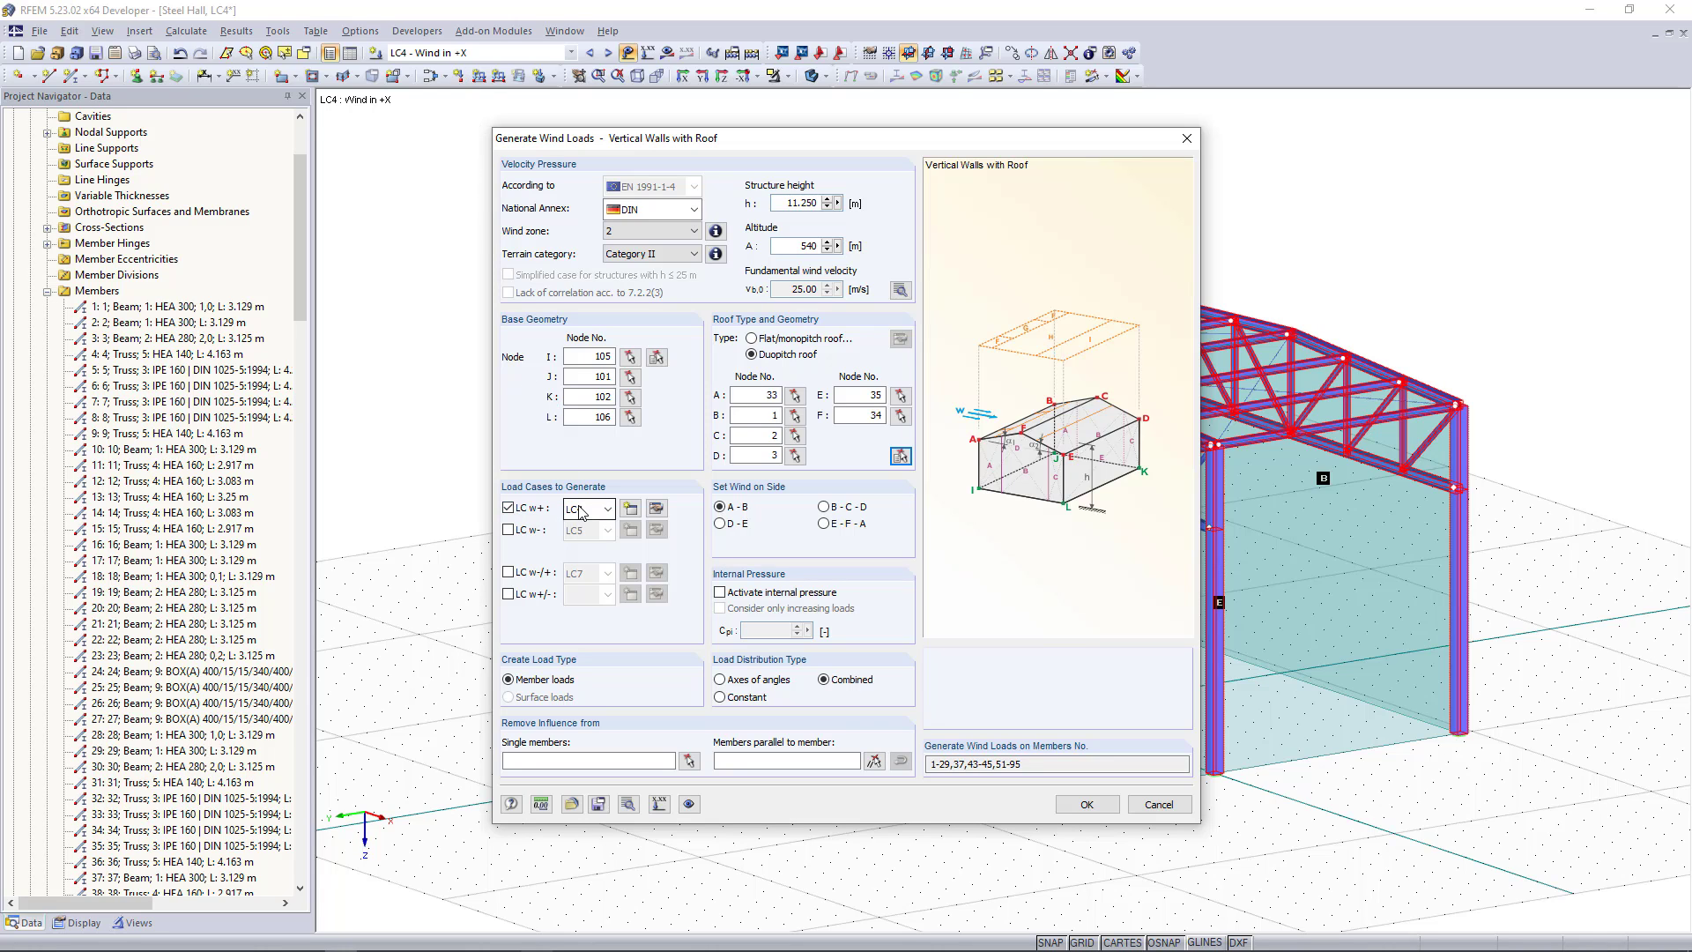
click(721, 523)
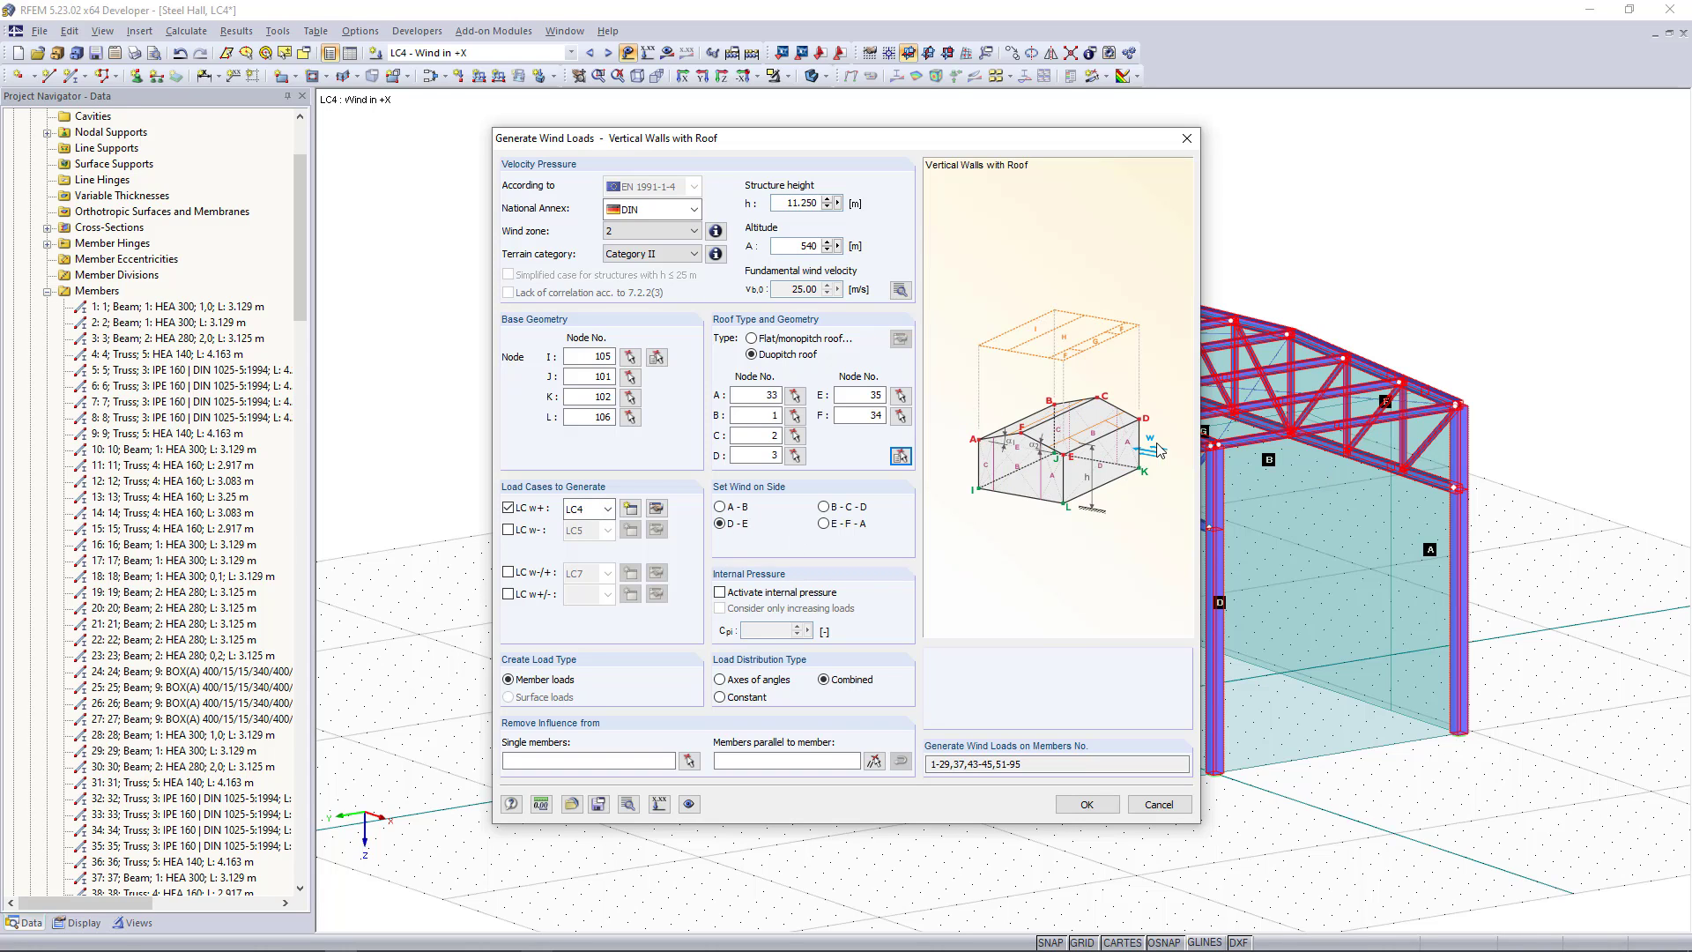
click(734, 508)
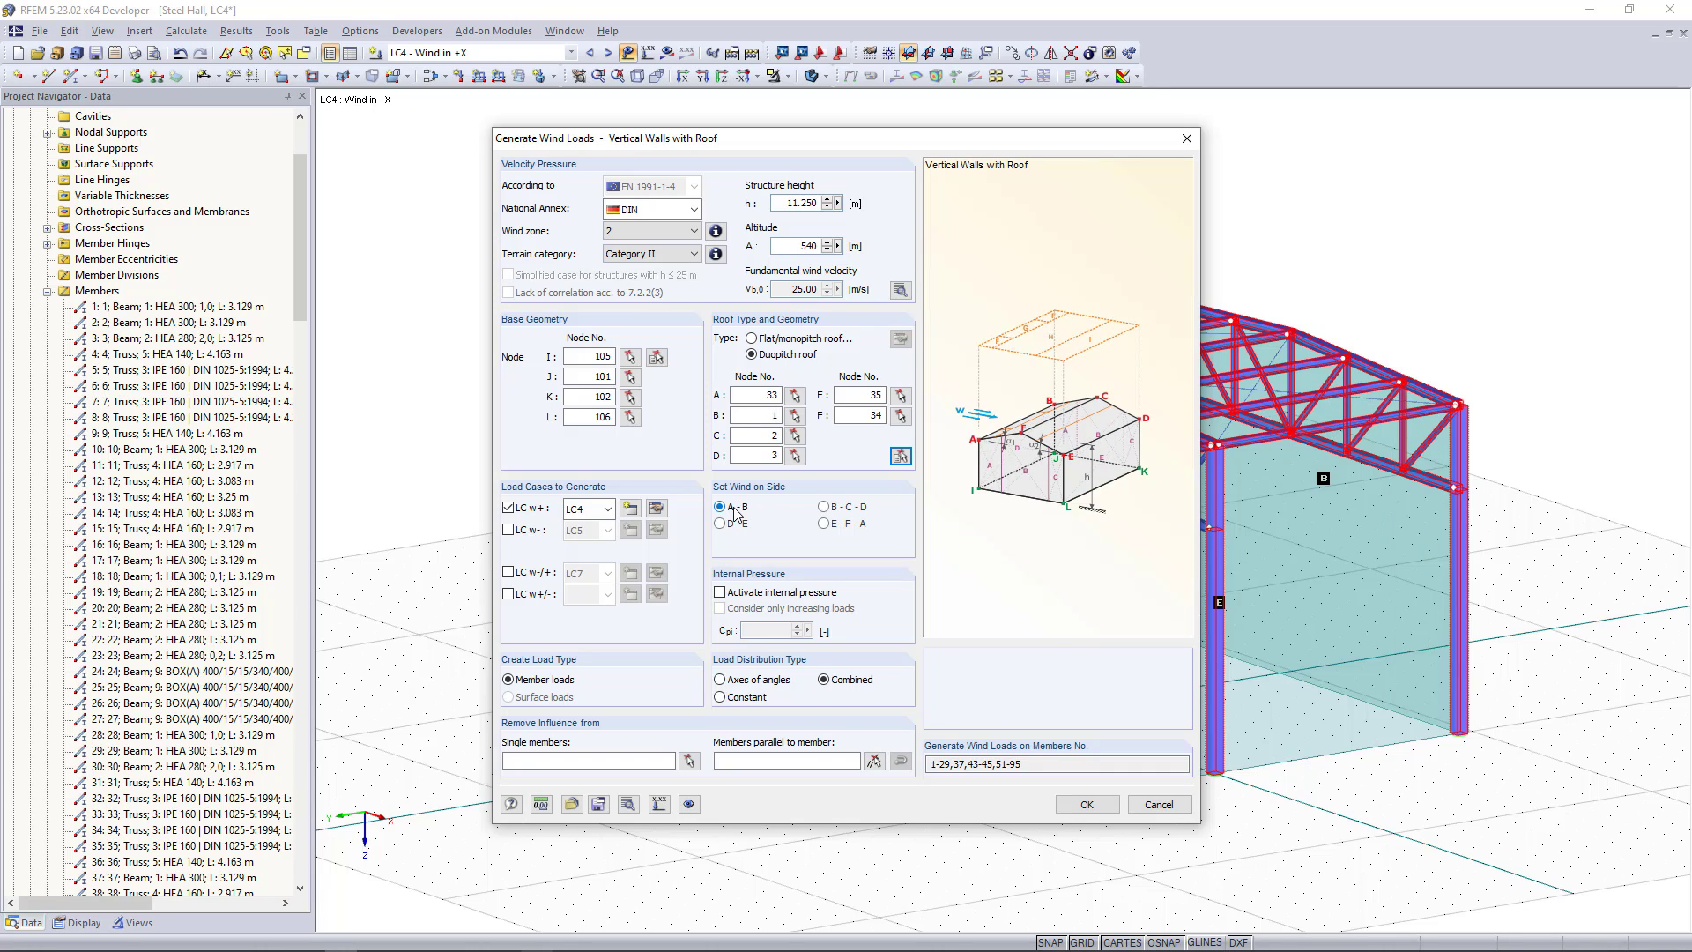
- Exclude single members 11-15, 64-68 and 96-99 by deselecting the roof truss members and verticals
click(688, 762)
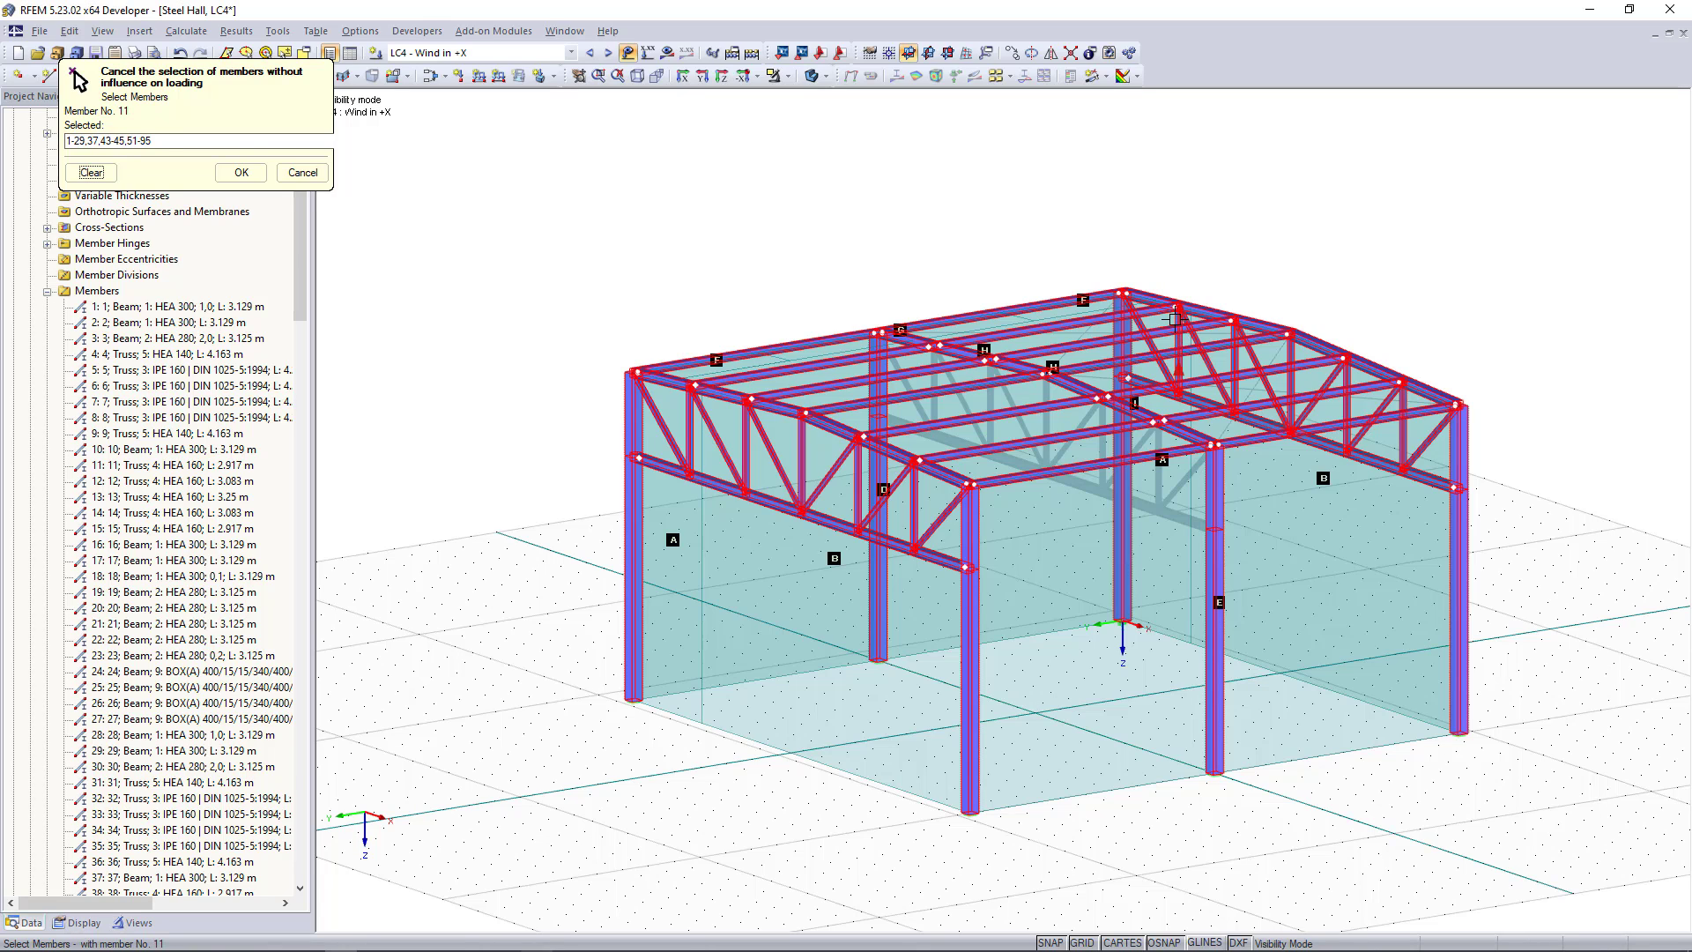
click(1175, 319)
click(1234, 339)
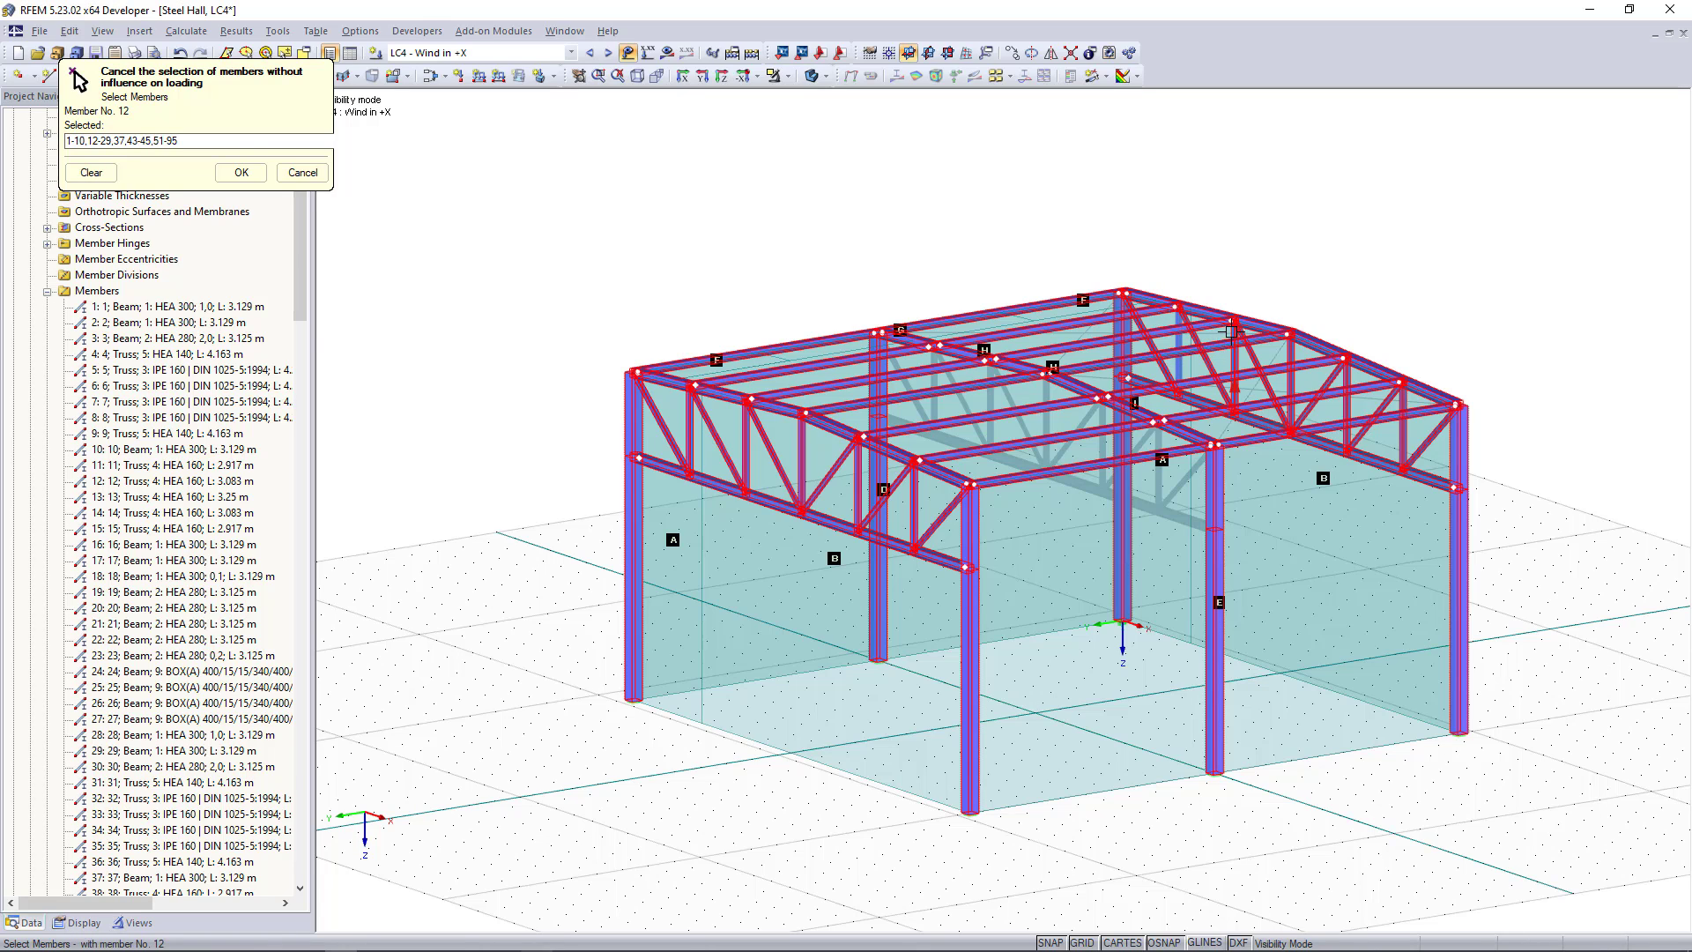
click(1290, 355)
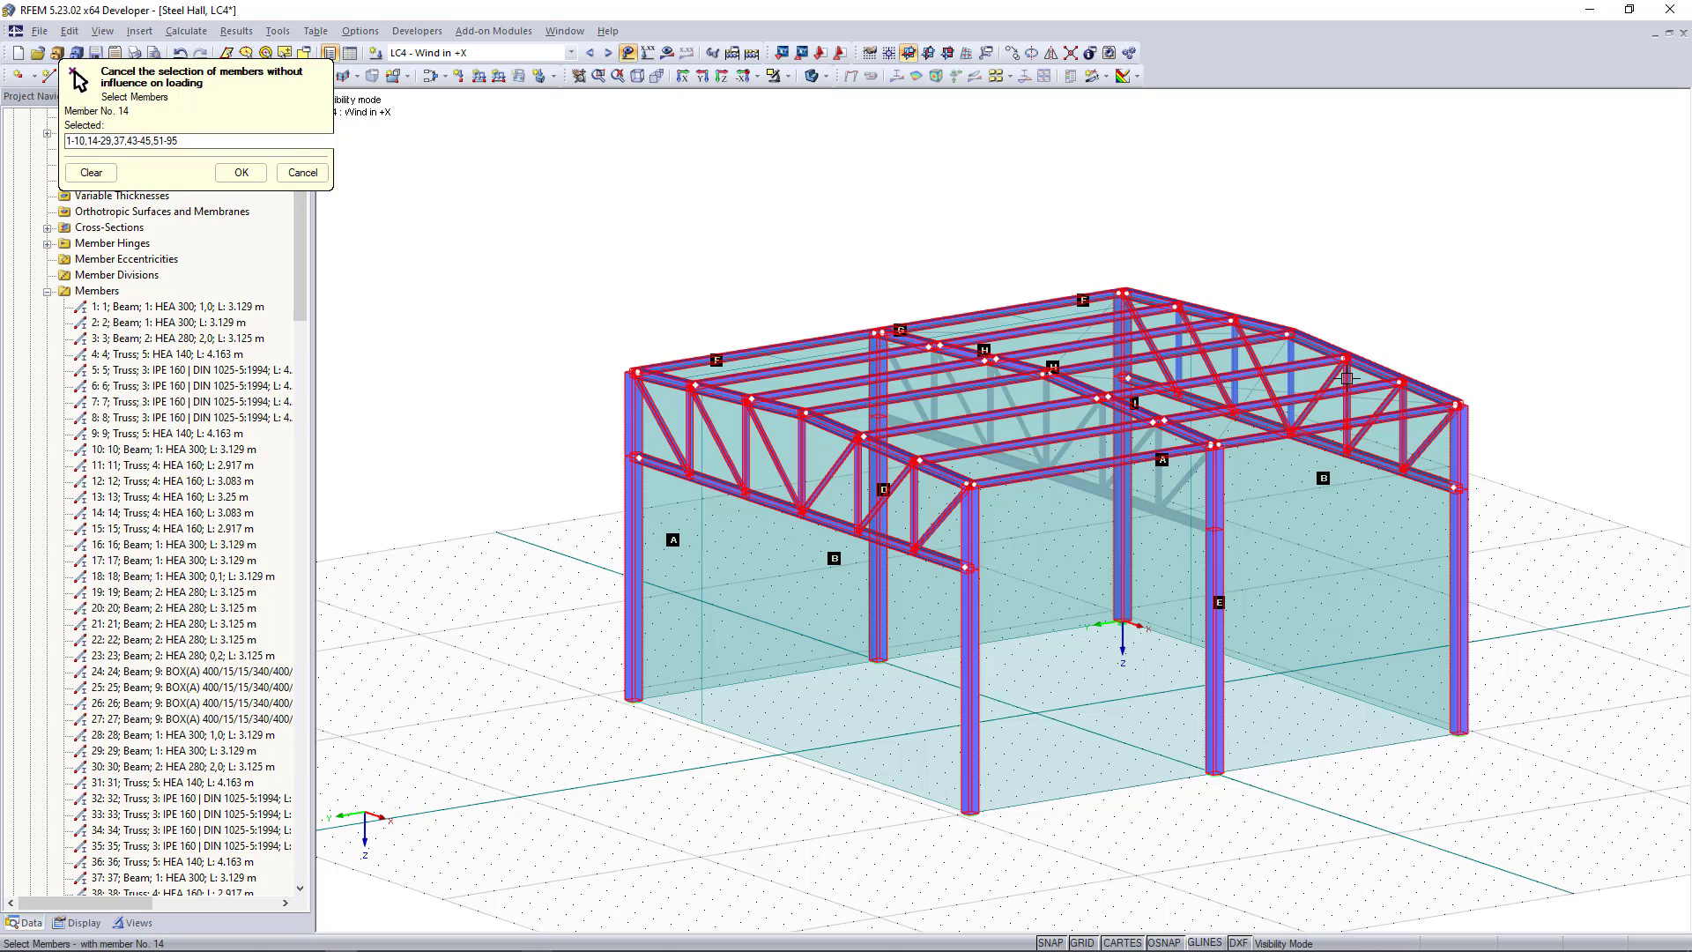
click(1387, 399)
click(1406, 407)
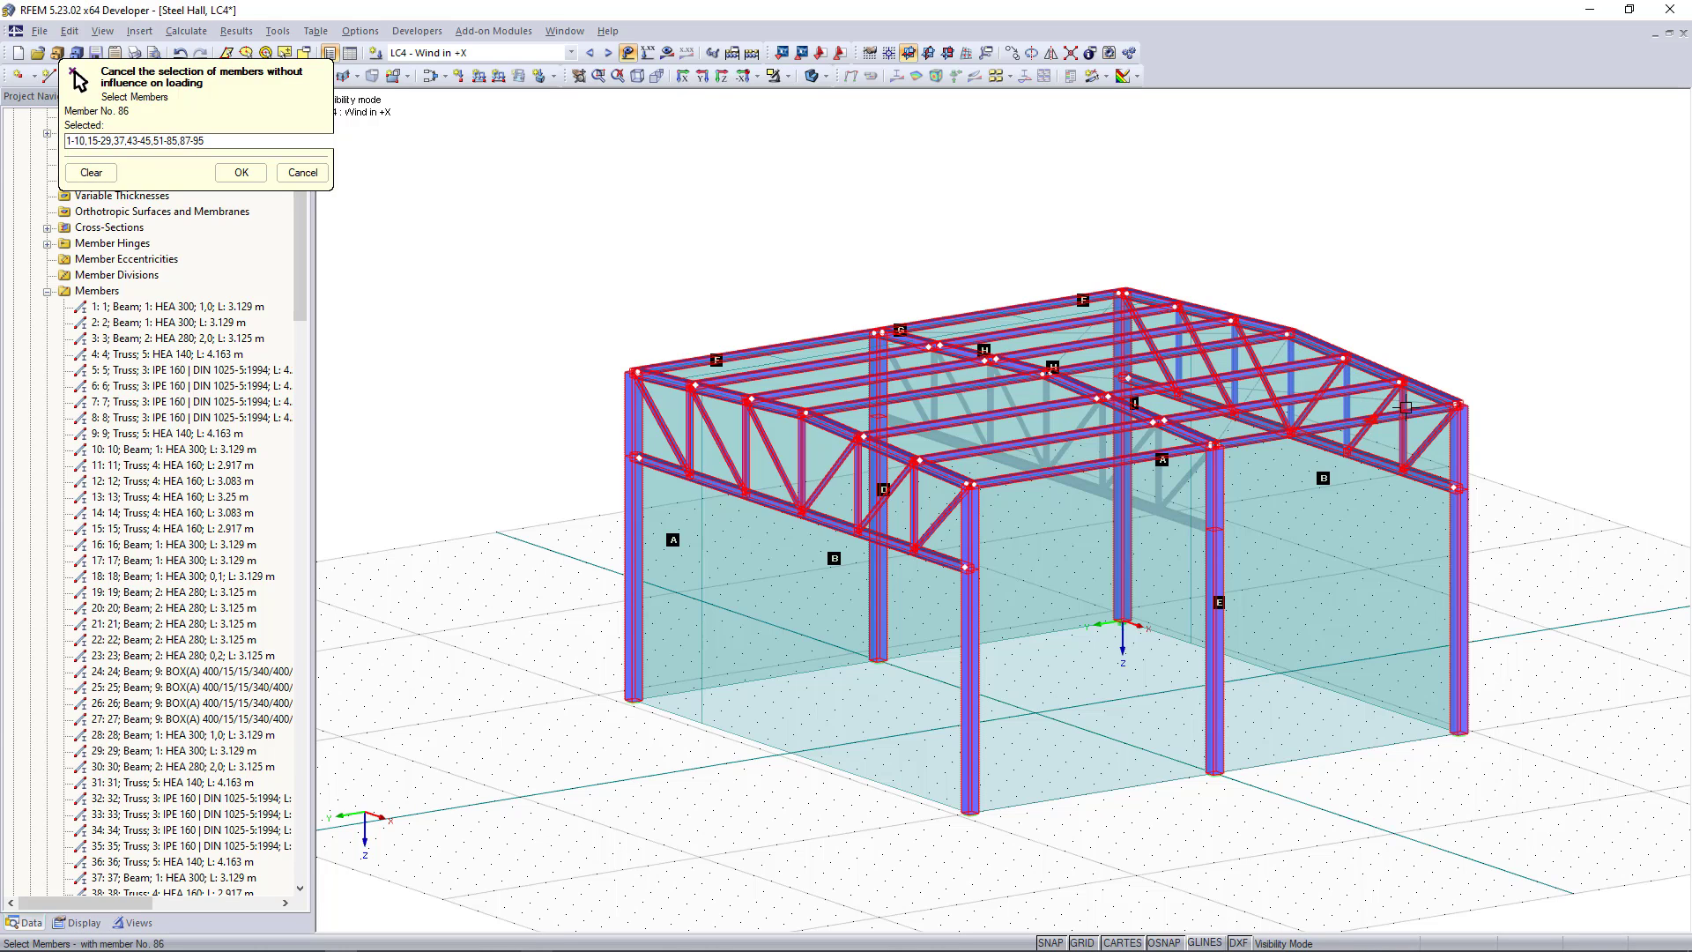
click(917, 508)
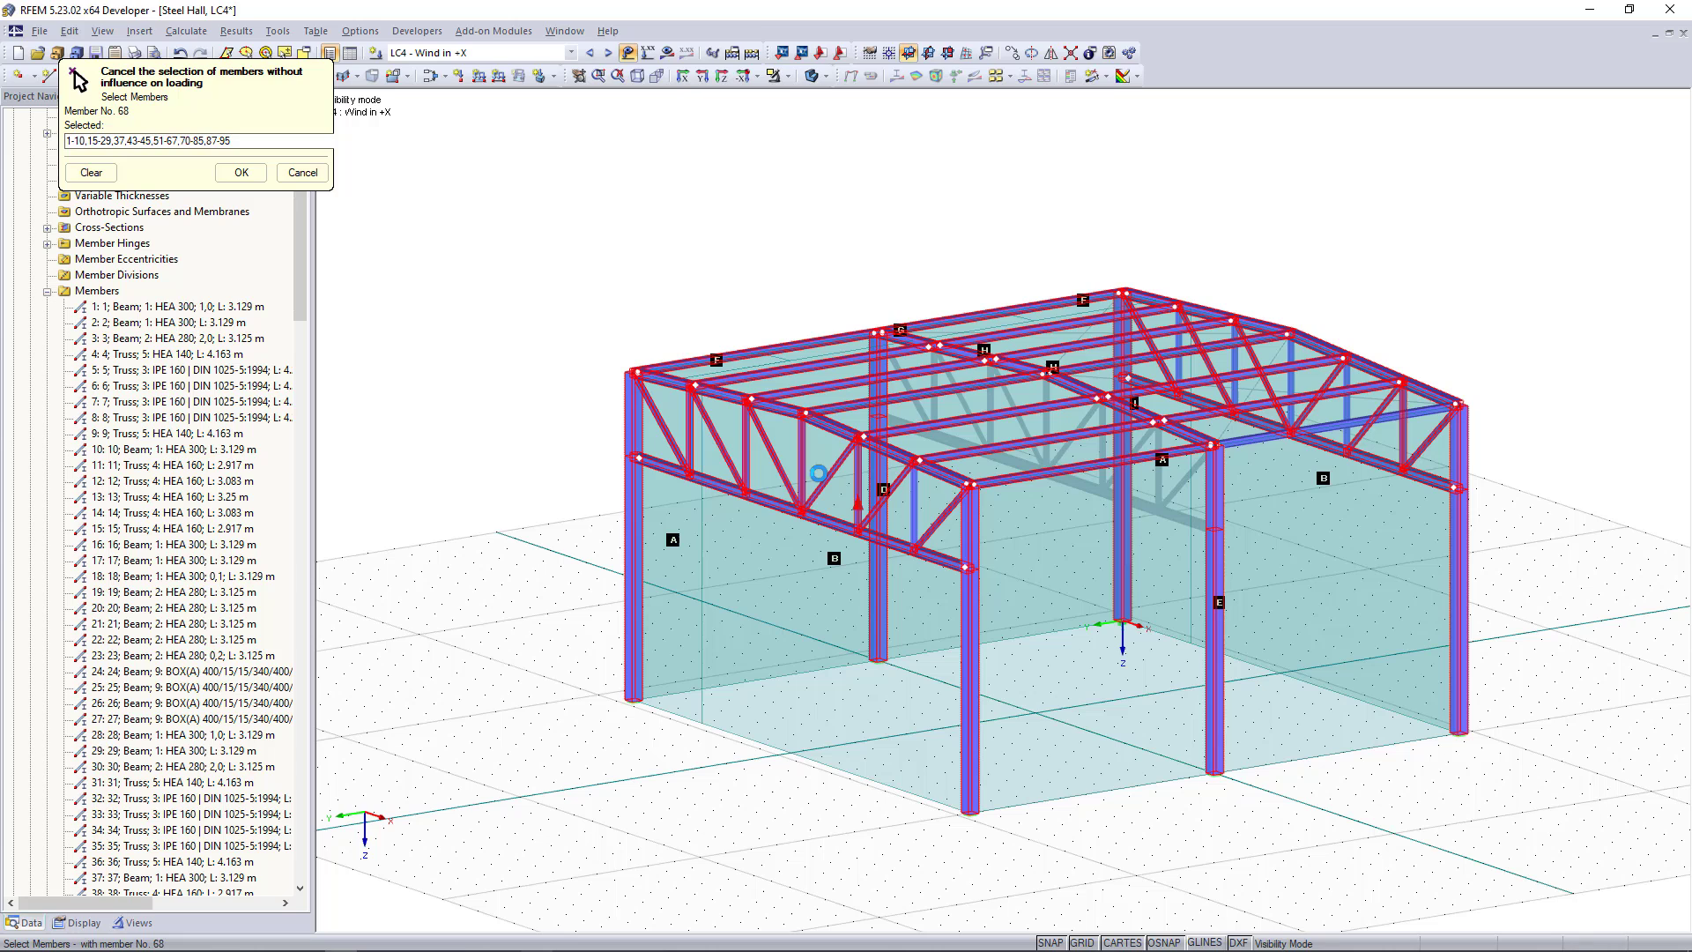
click(858, 484)
click(804, 462)
click(745, 448)
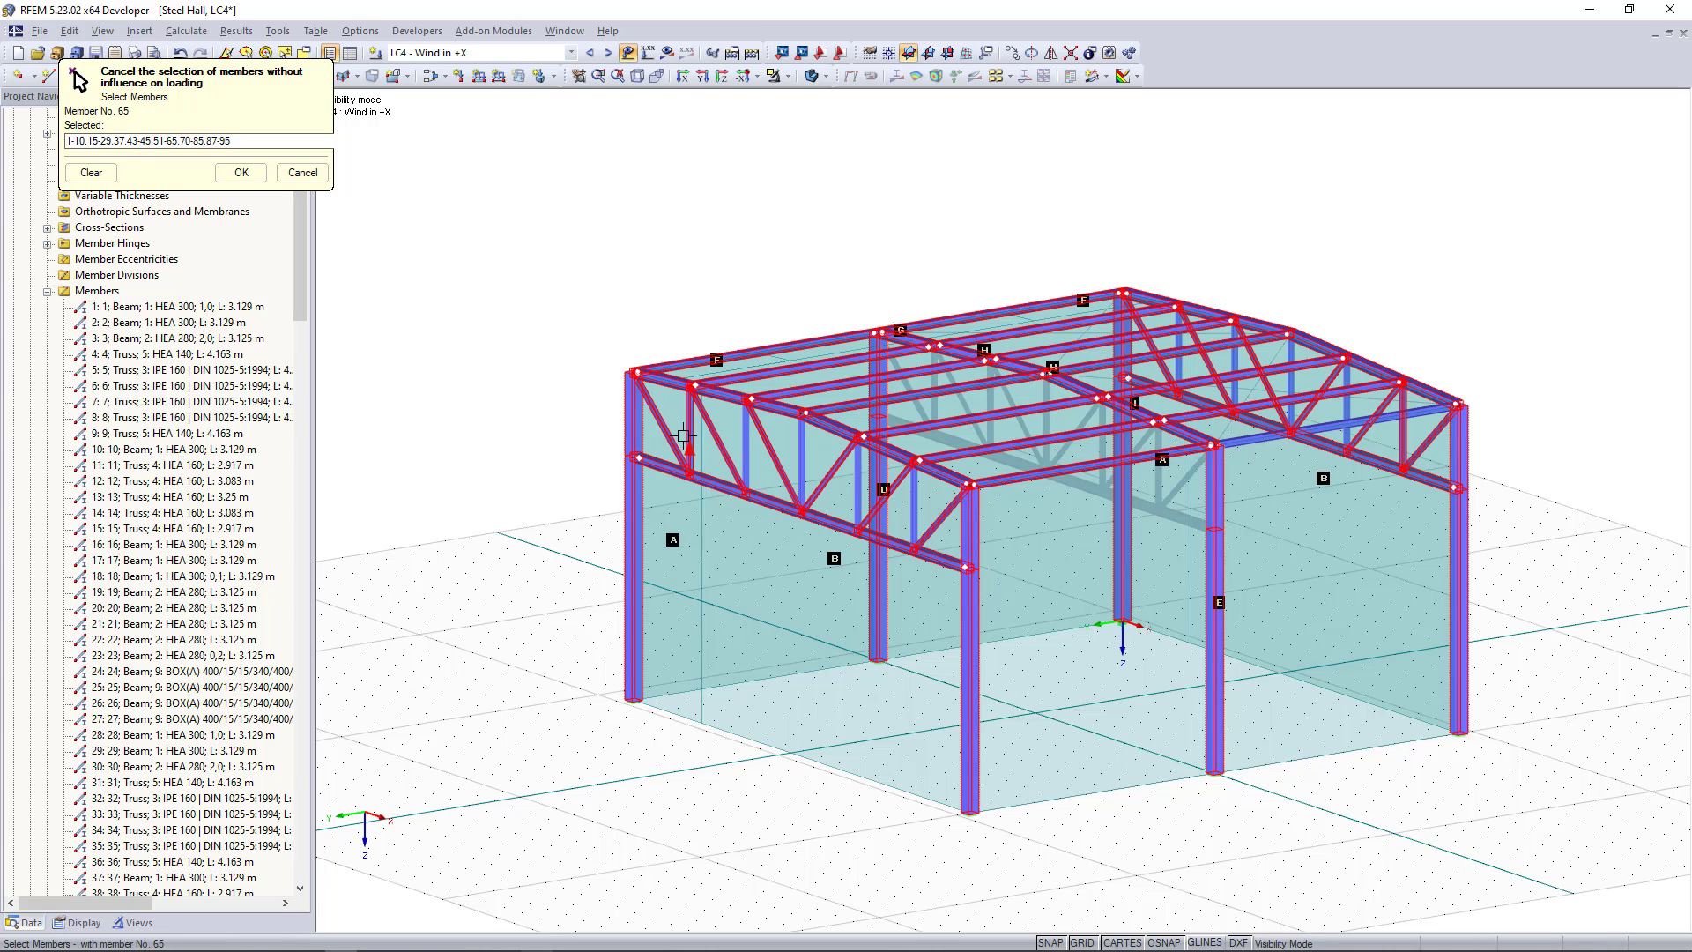
click(688, 438)
click(241, 172)
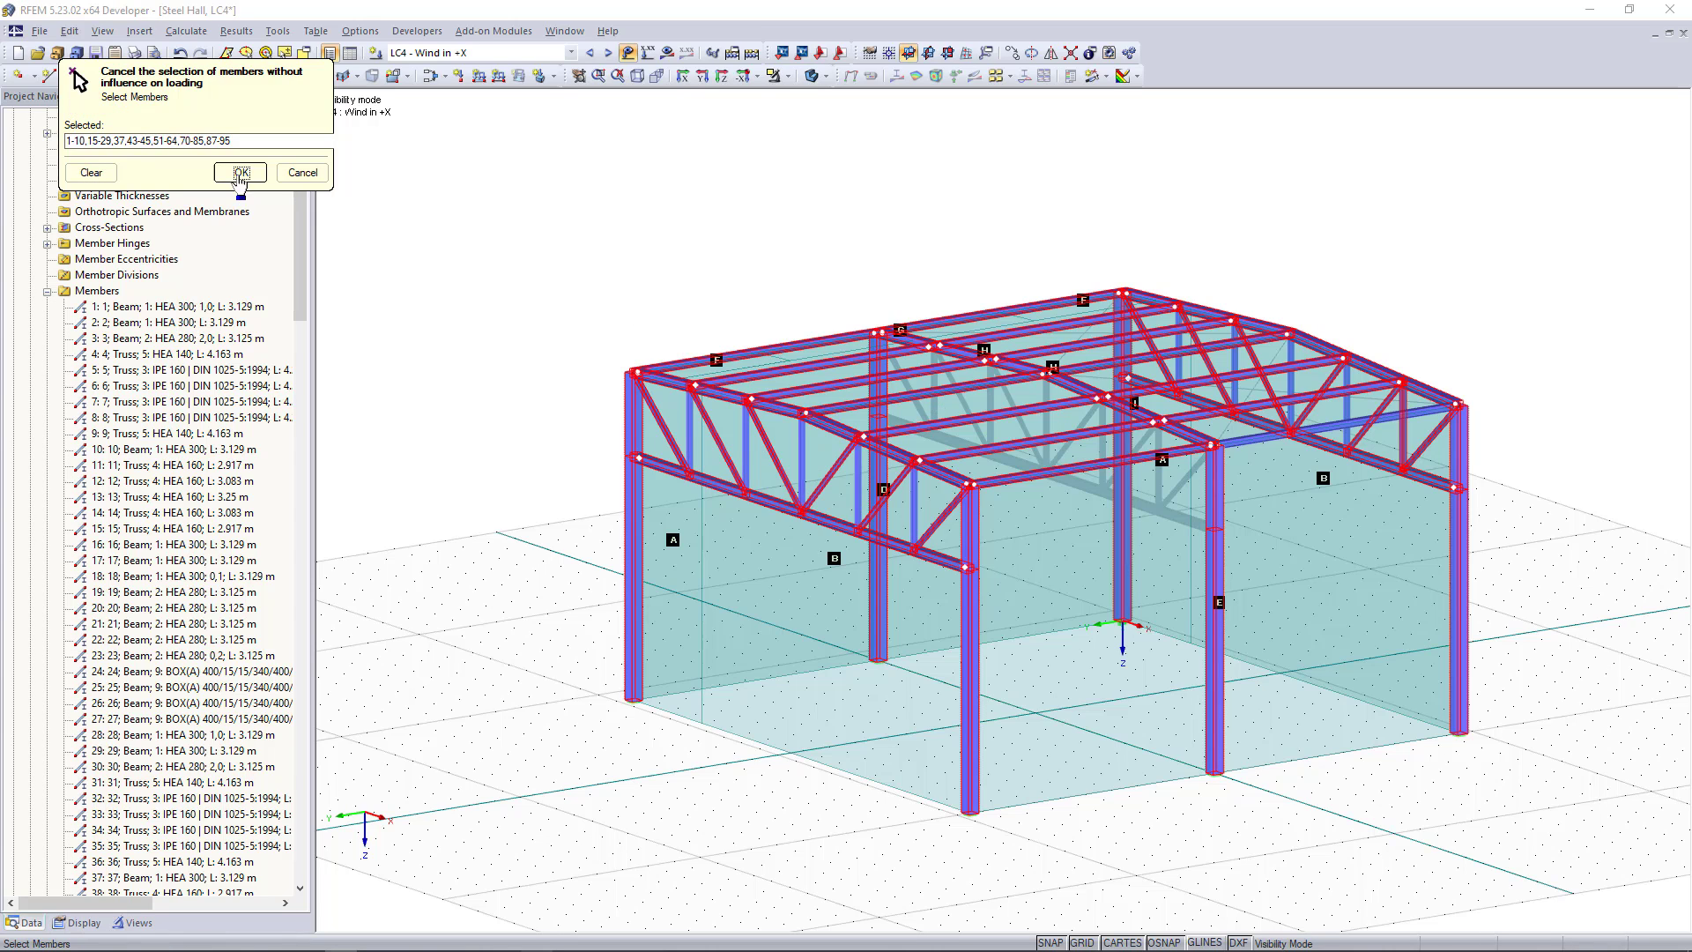
click(762, 763)
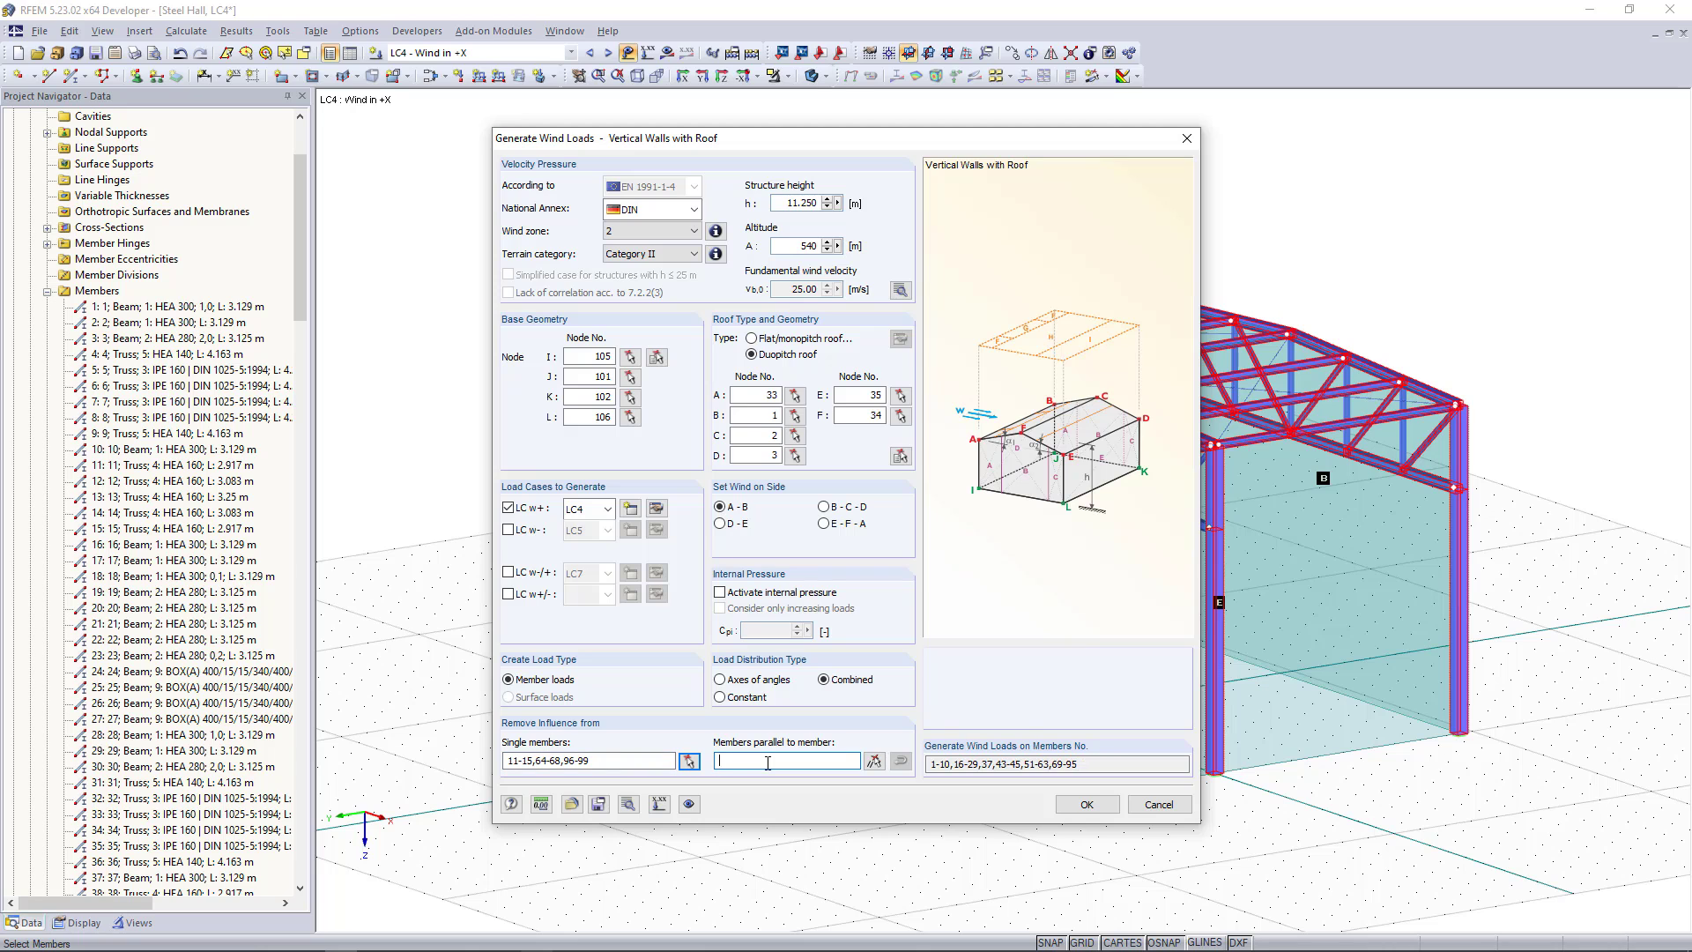
- Exclude members parallel to 58-63, 70, 71 and 74, leaving loads on 24-27, 51-54, 69, 78-95
click(874, 761)
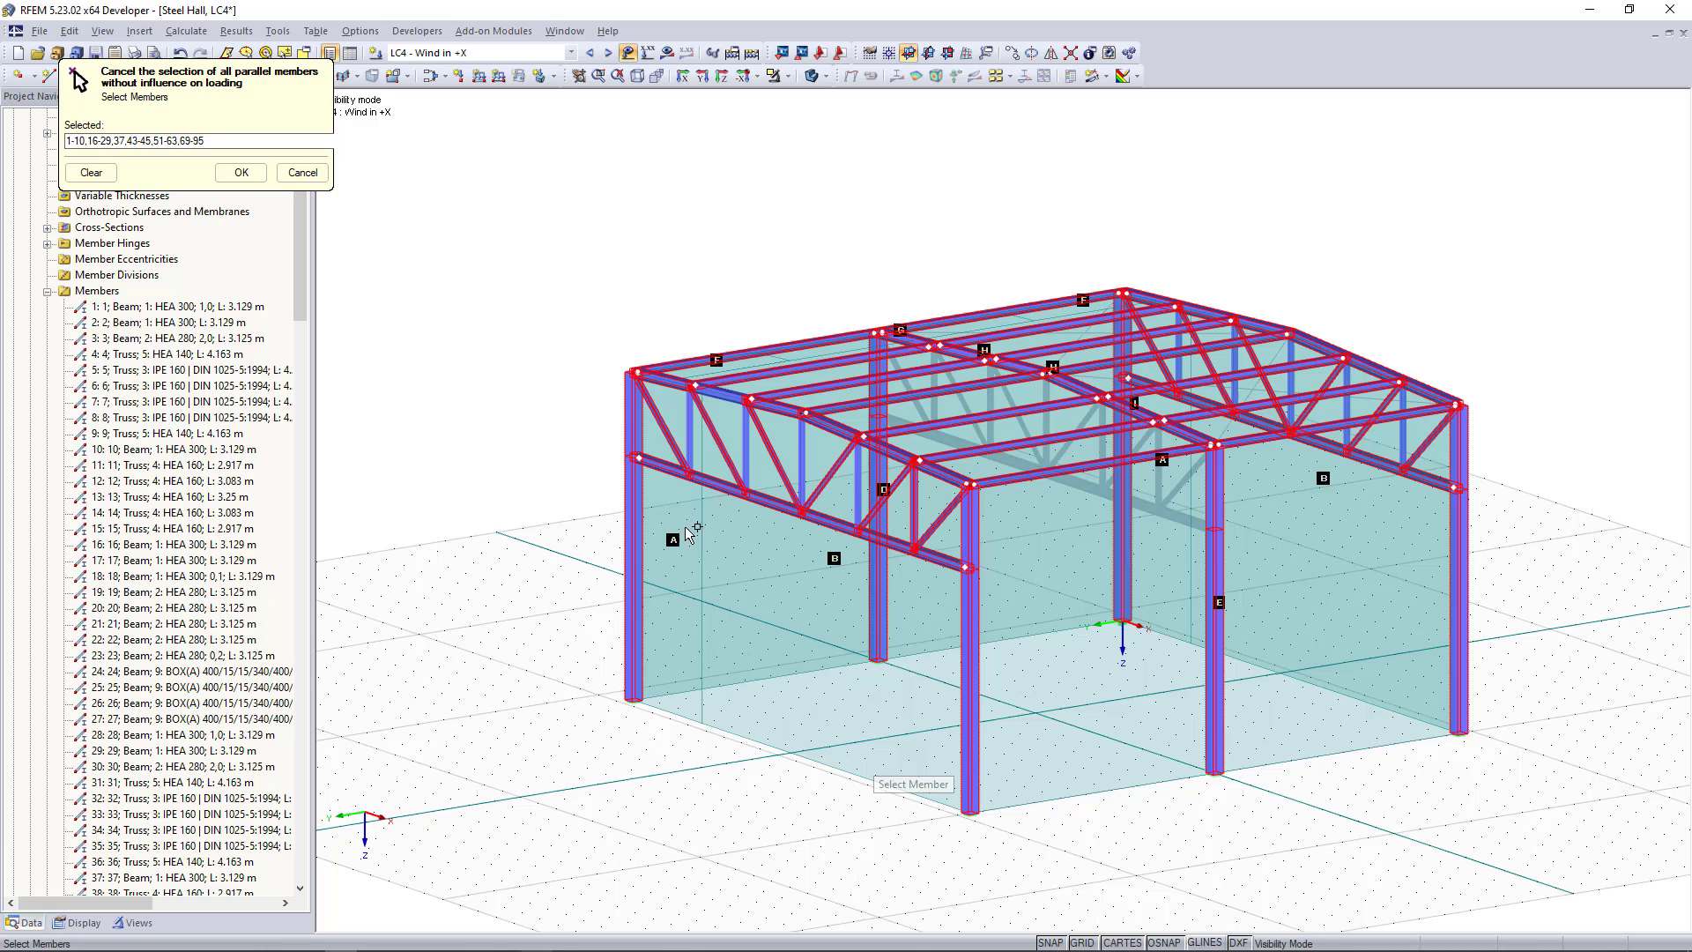
click(657, 420)
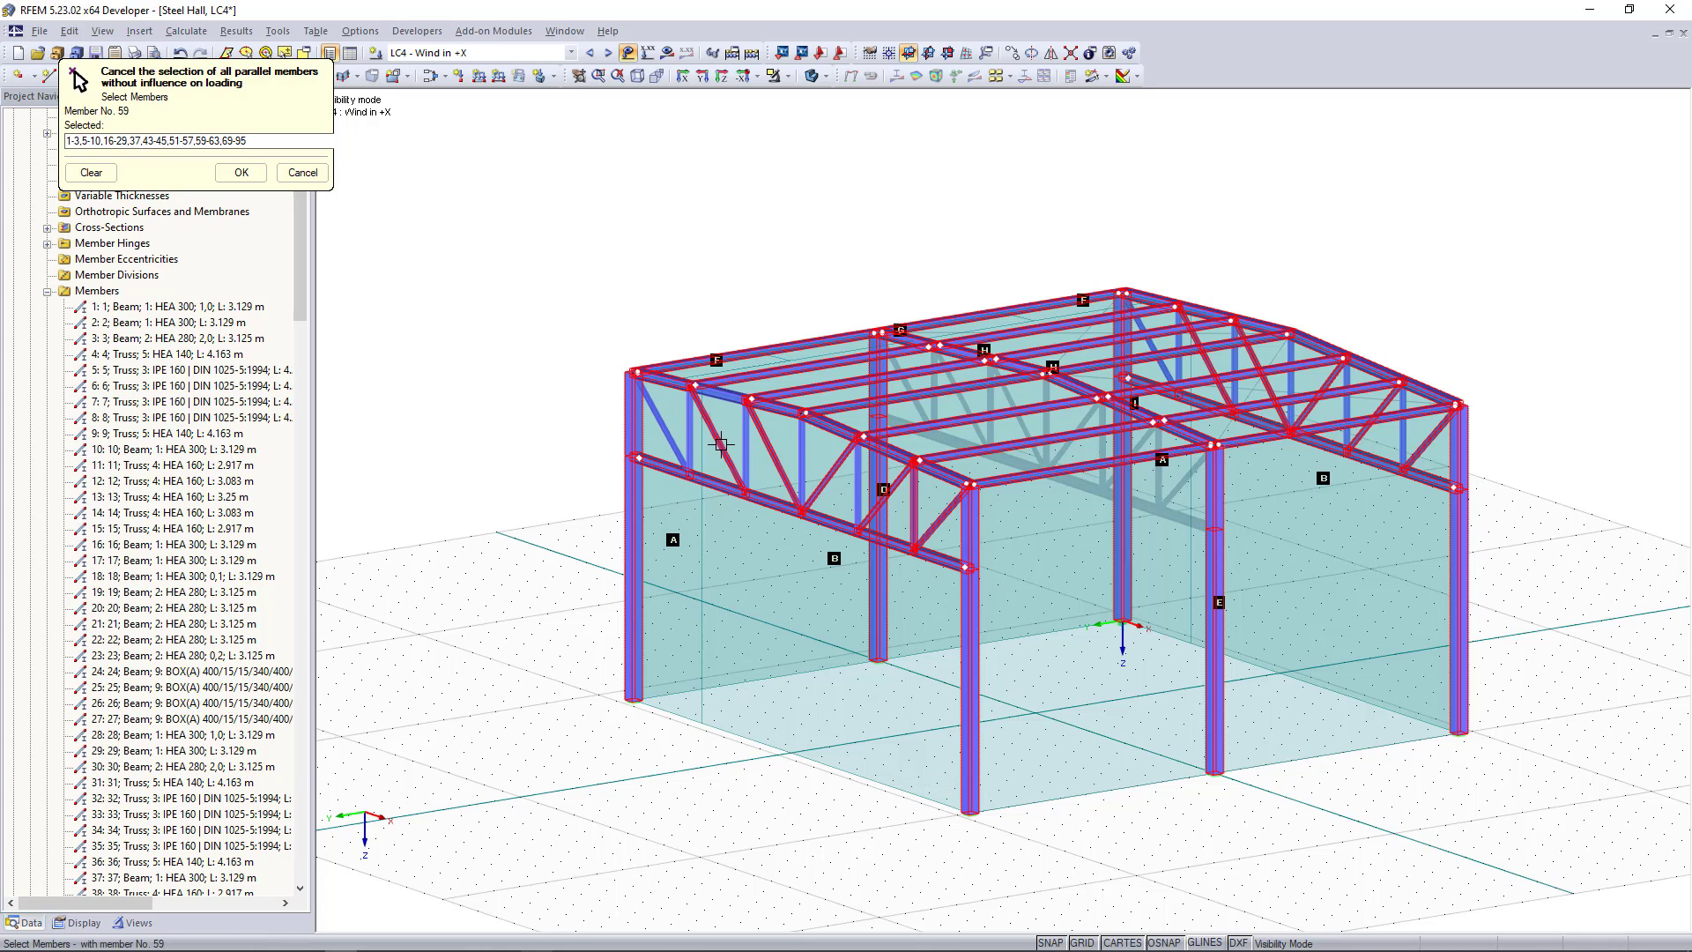
click(776, 461)
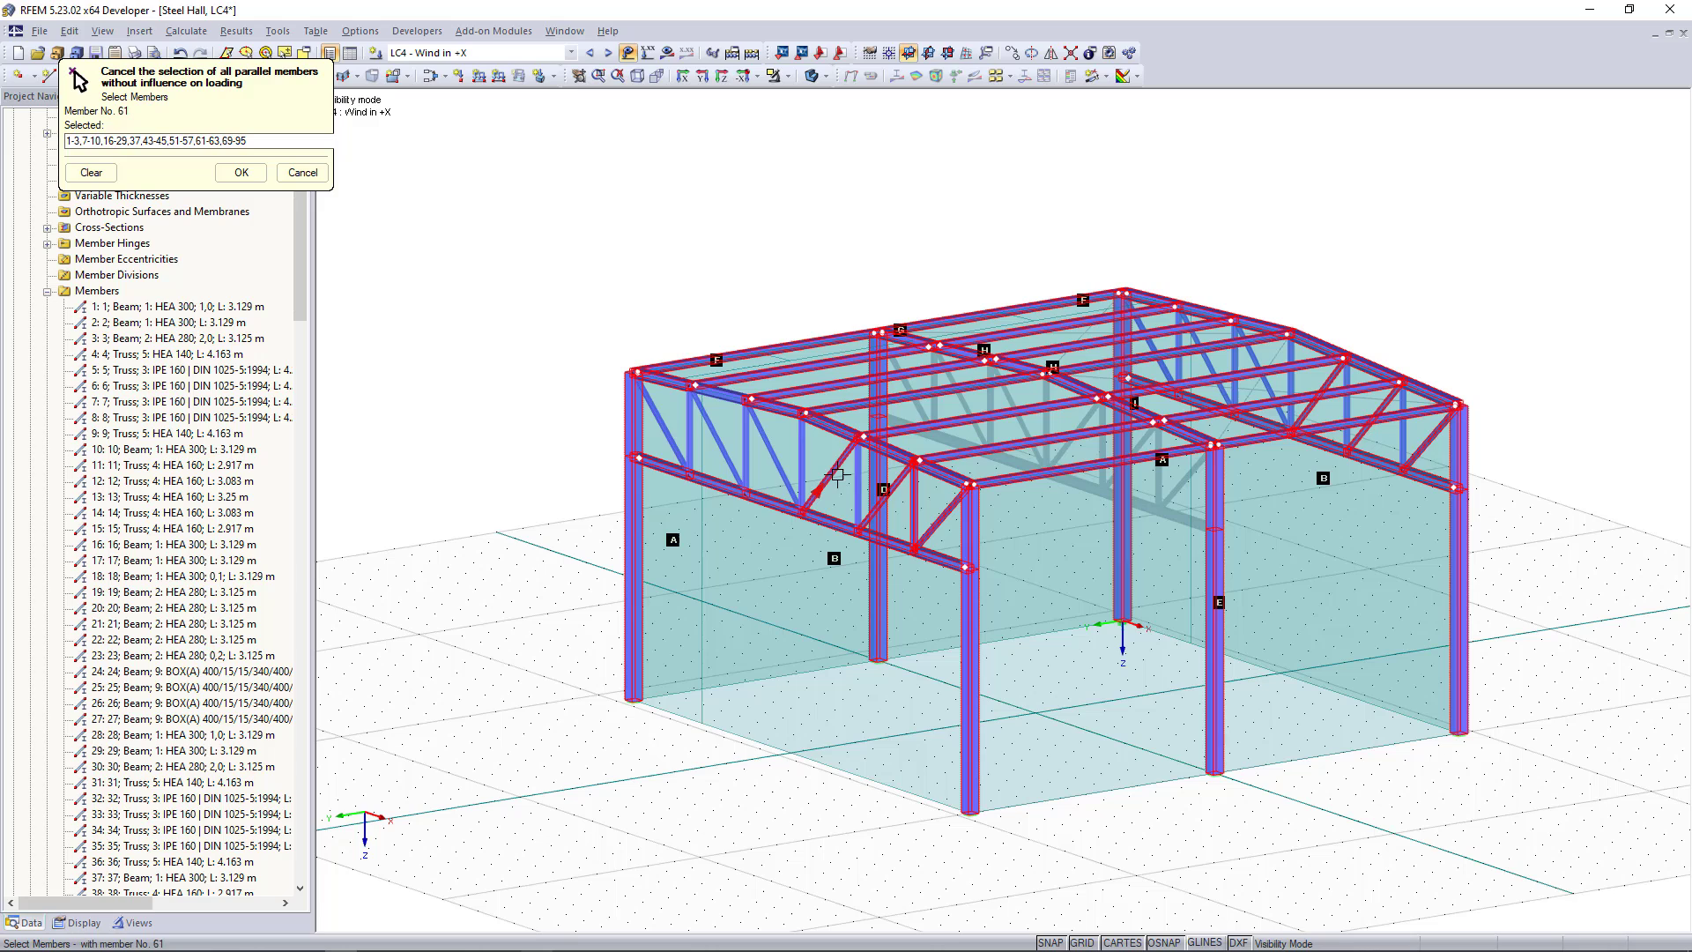
click(899, 507)
click(934, 516)
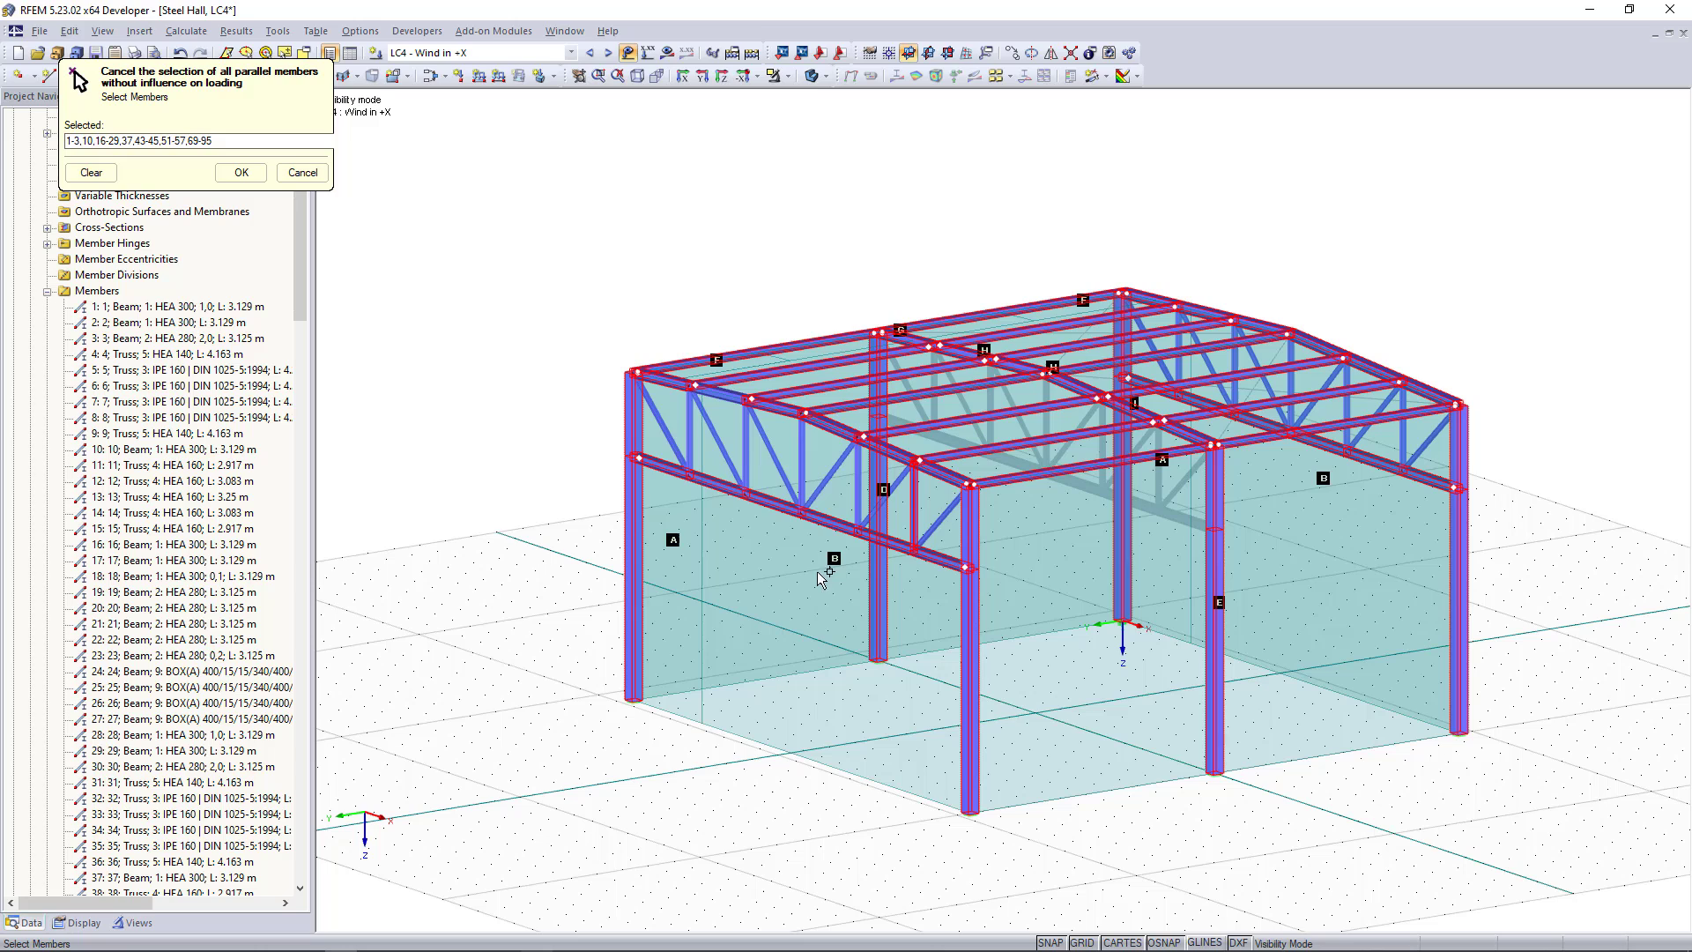
click(766, 408)
click(884, 445)
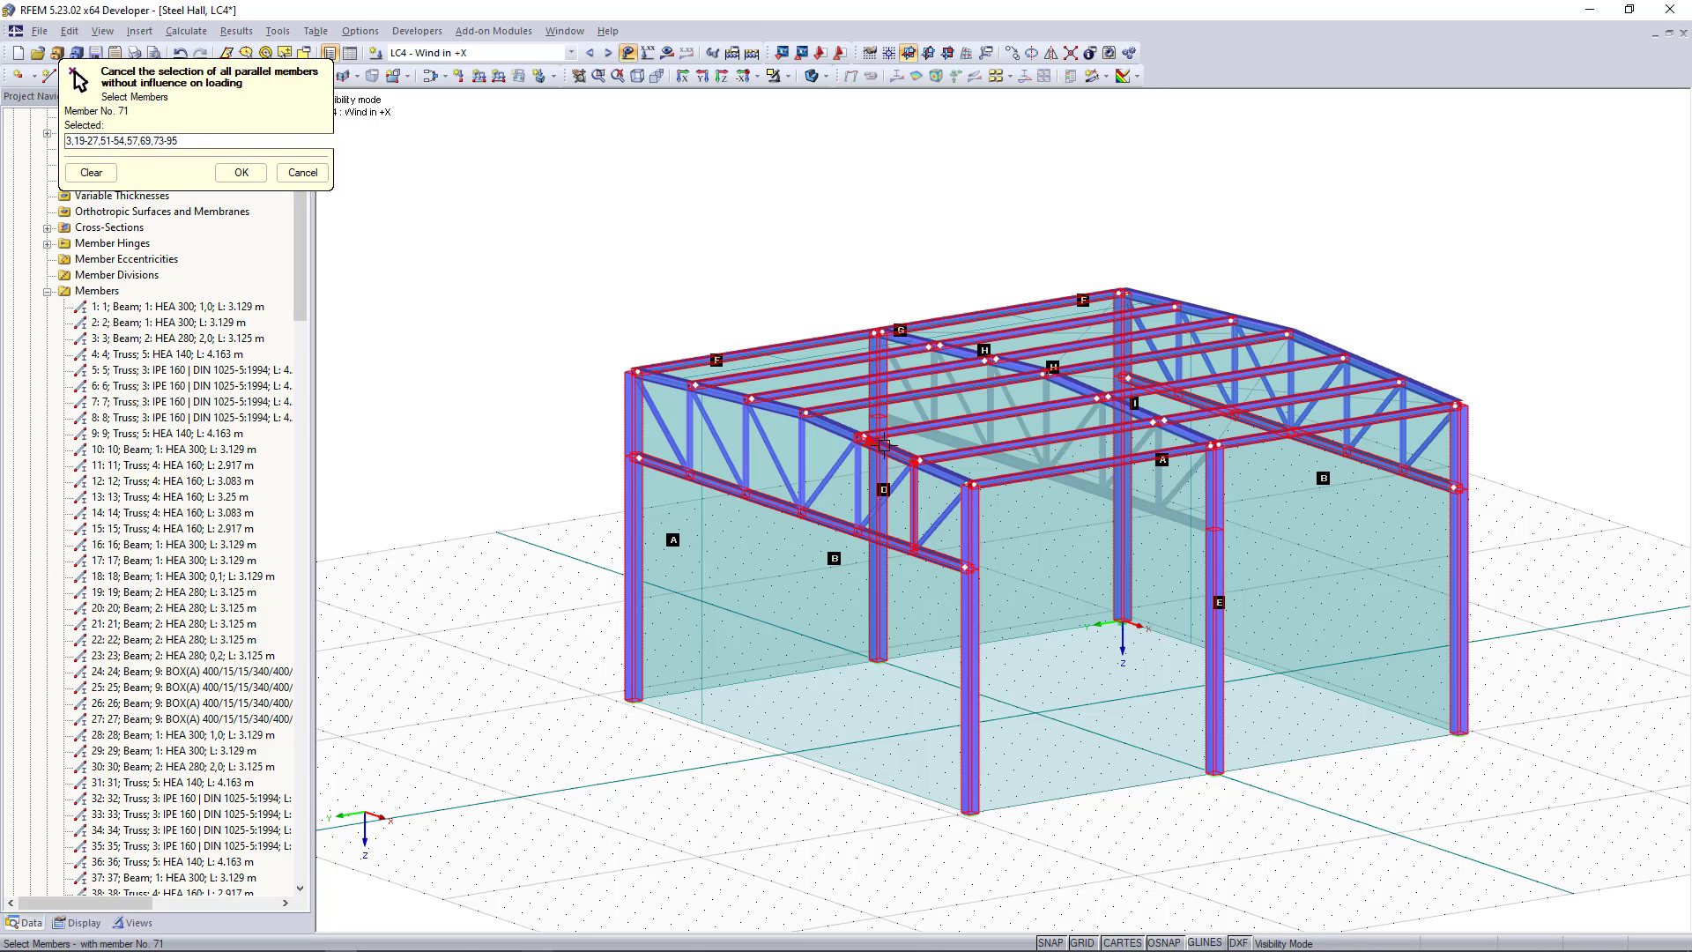
click(798, 513)
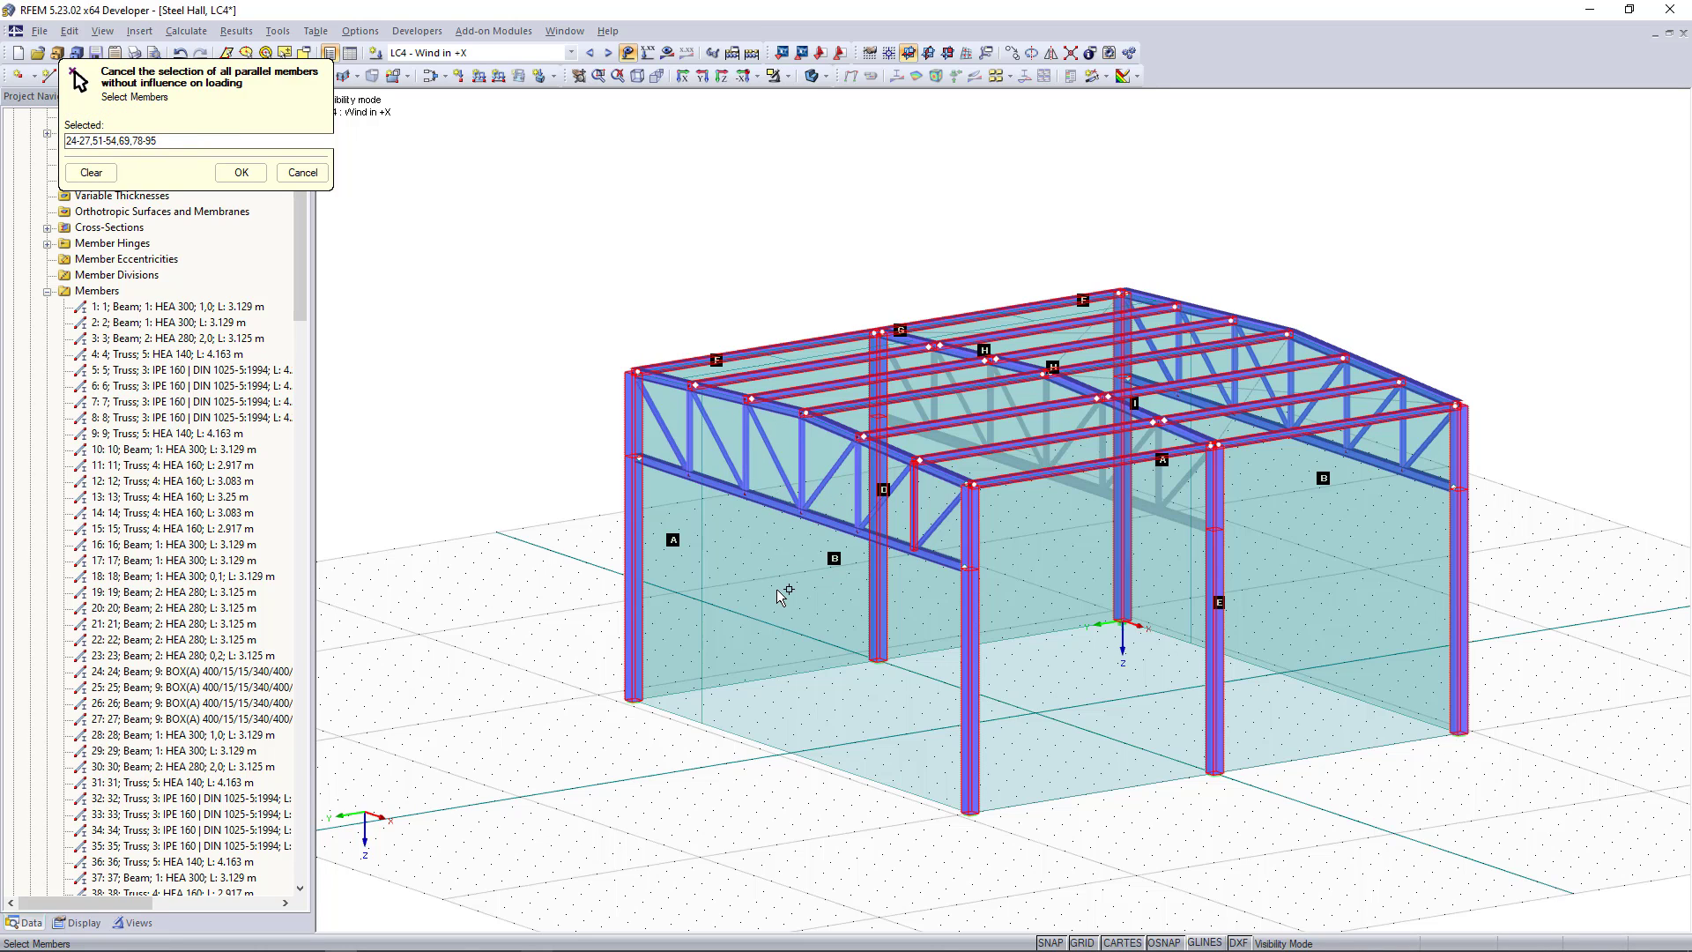
click(241, 172)
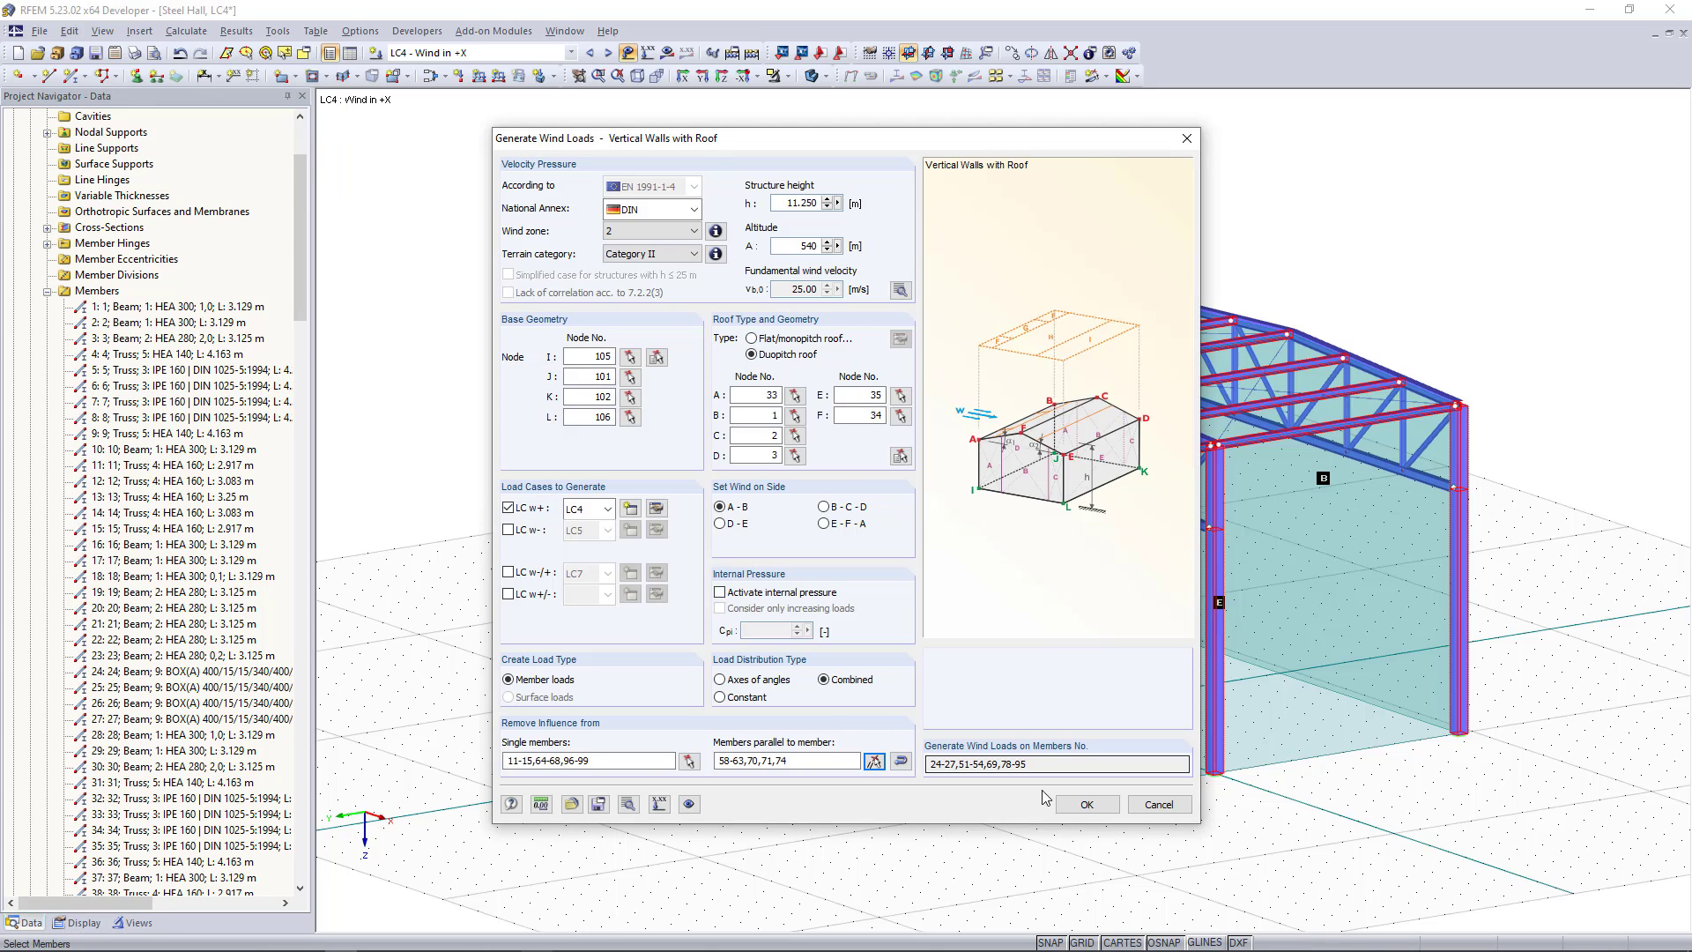
- Generate the LC4 wind member loads and accept the 213.624 kN summary
click(1076, 805)
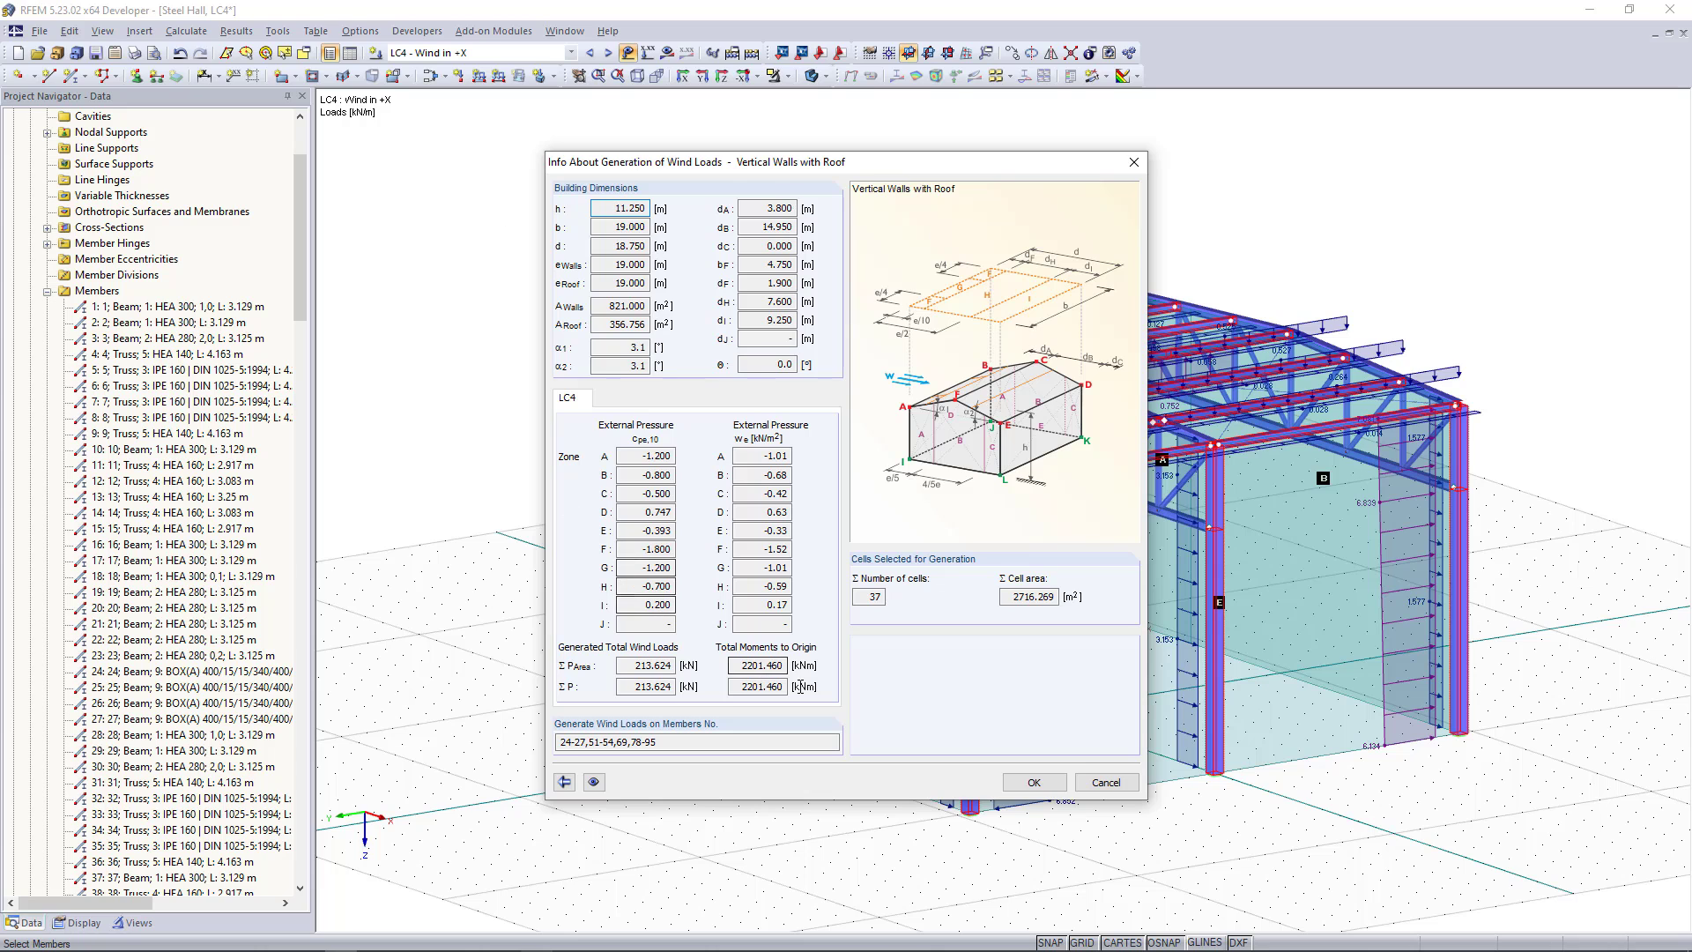
click(1035, 782)
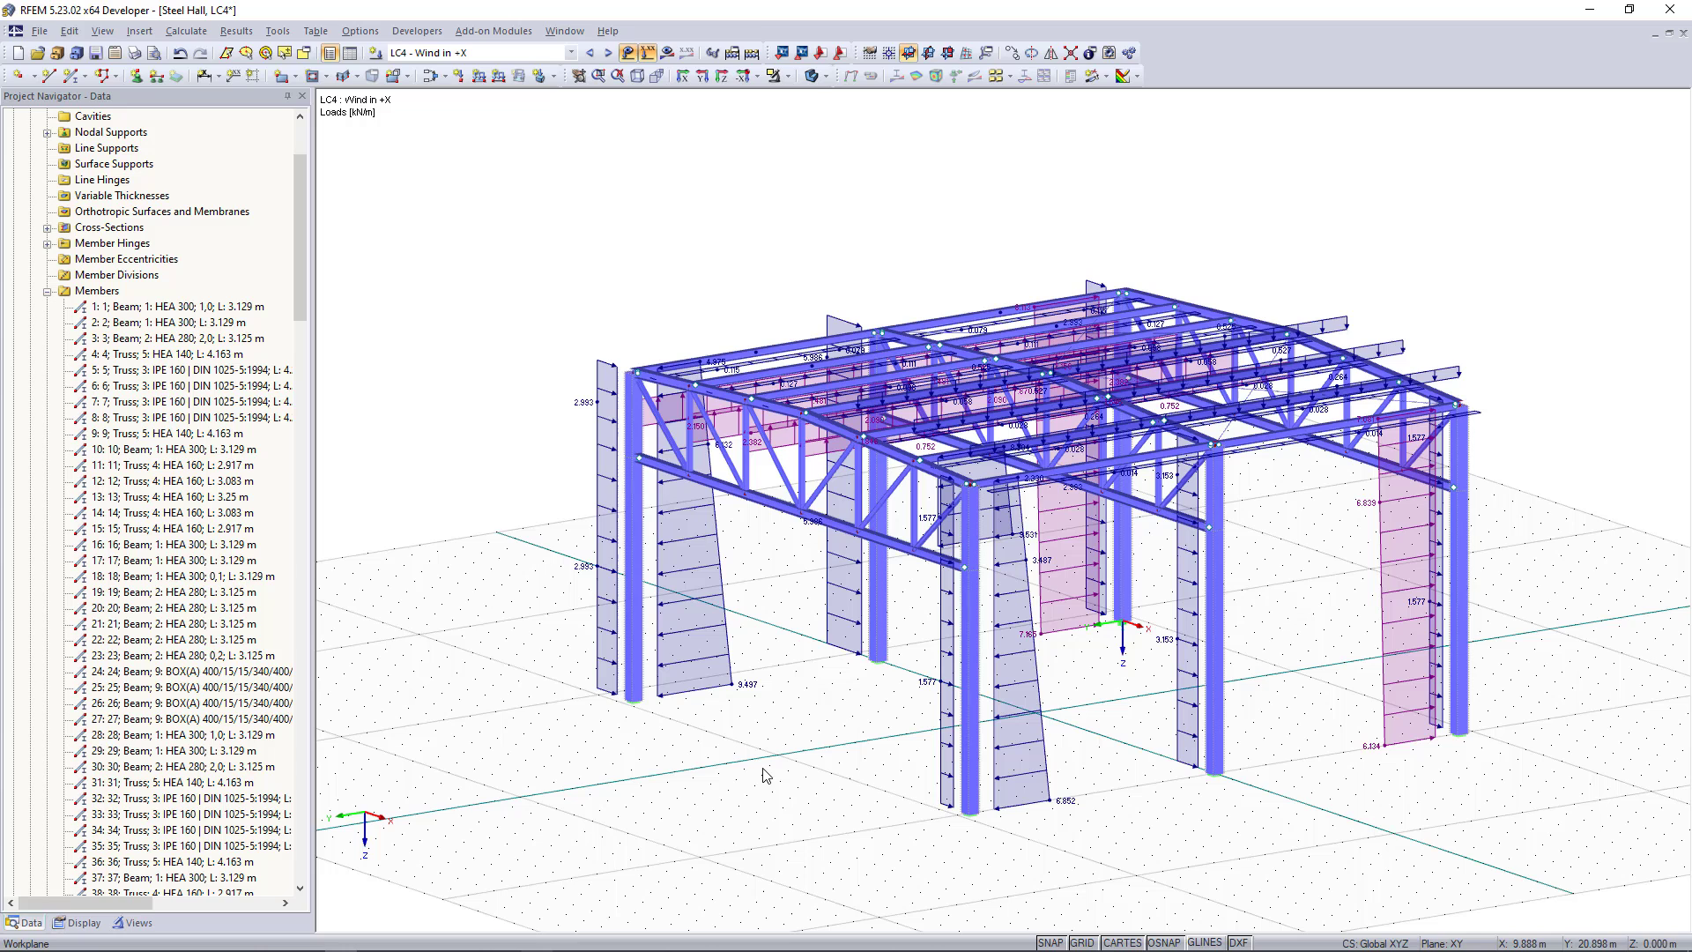
right_click(690, 605)
click(728, 799)
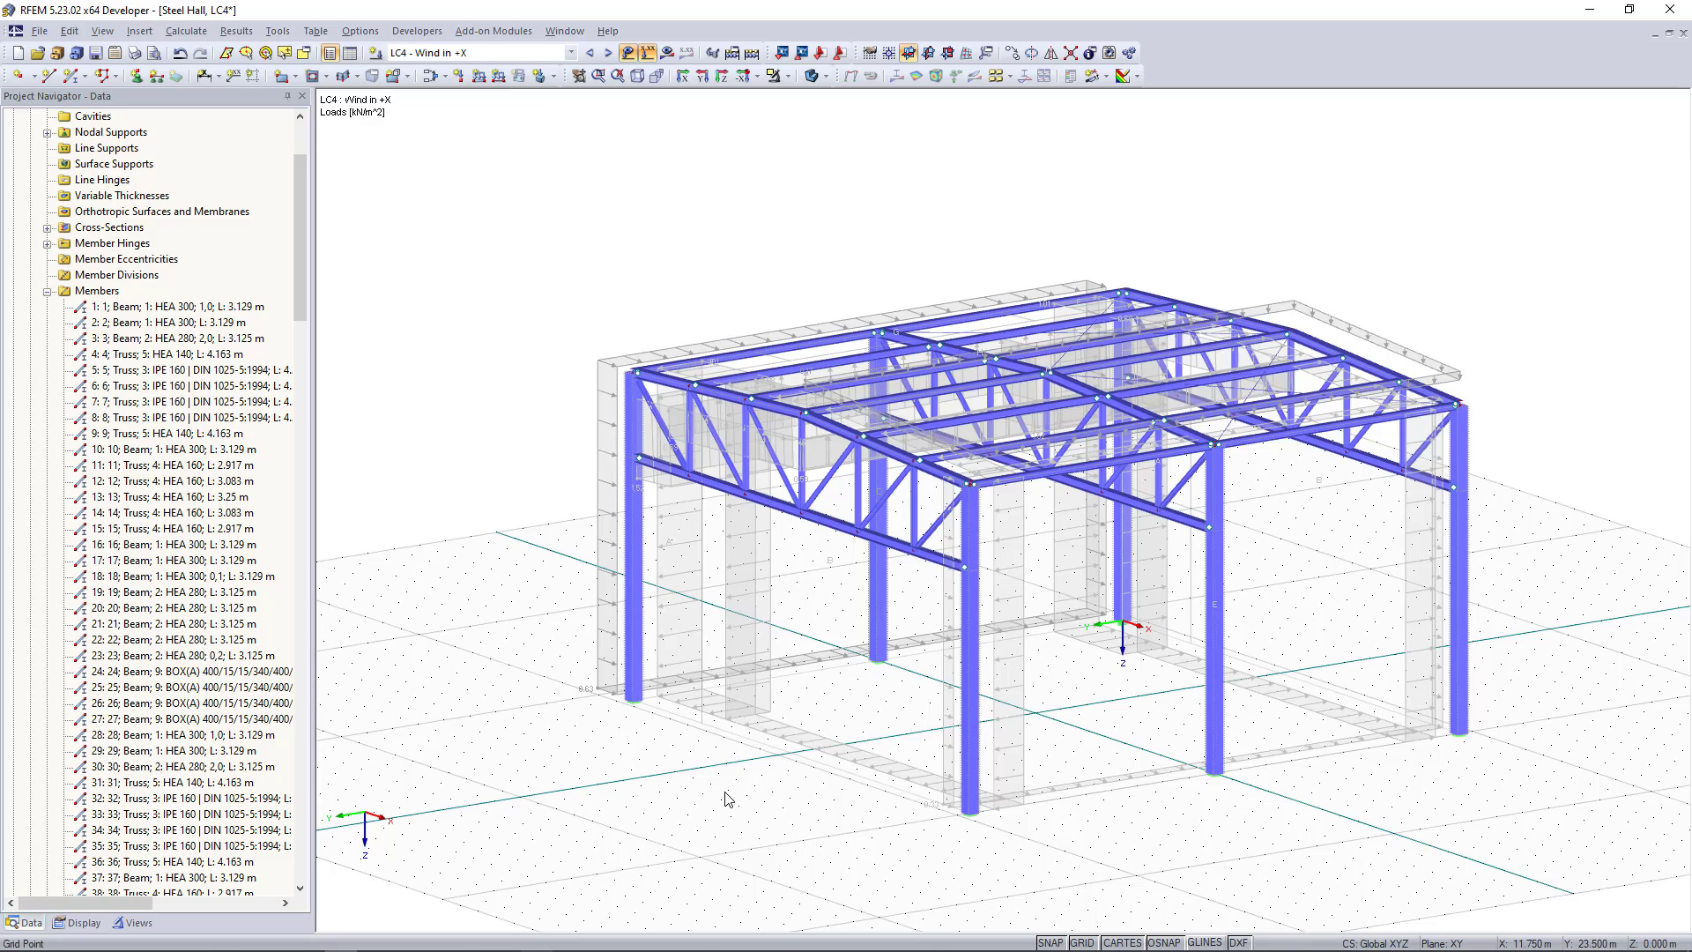
right_click(611, 570)
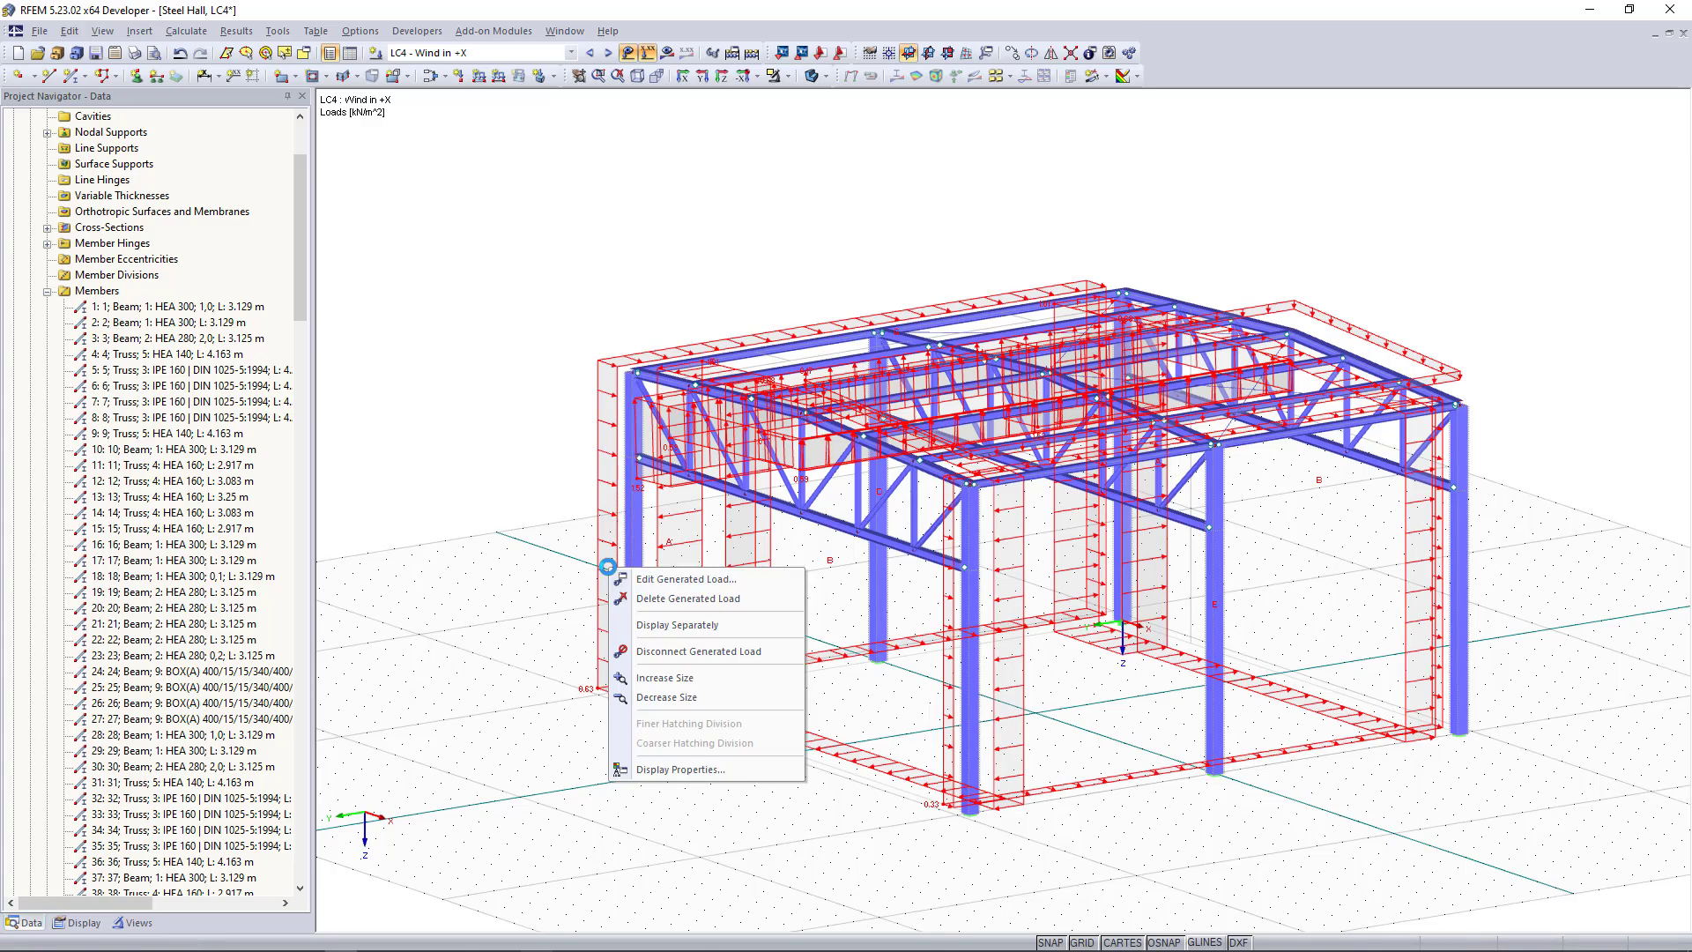
click(677, 624)
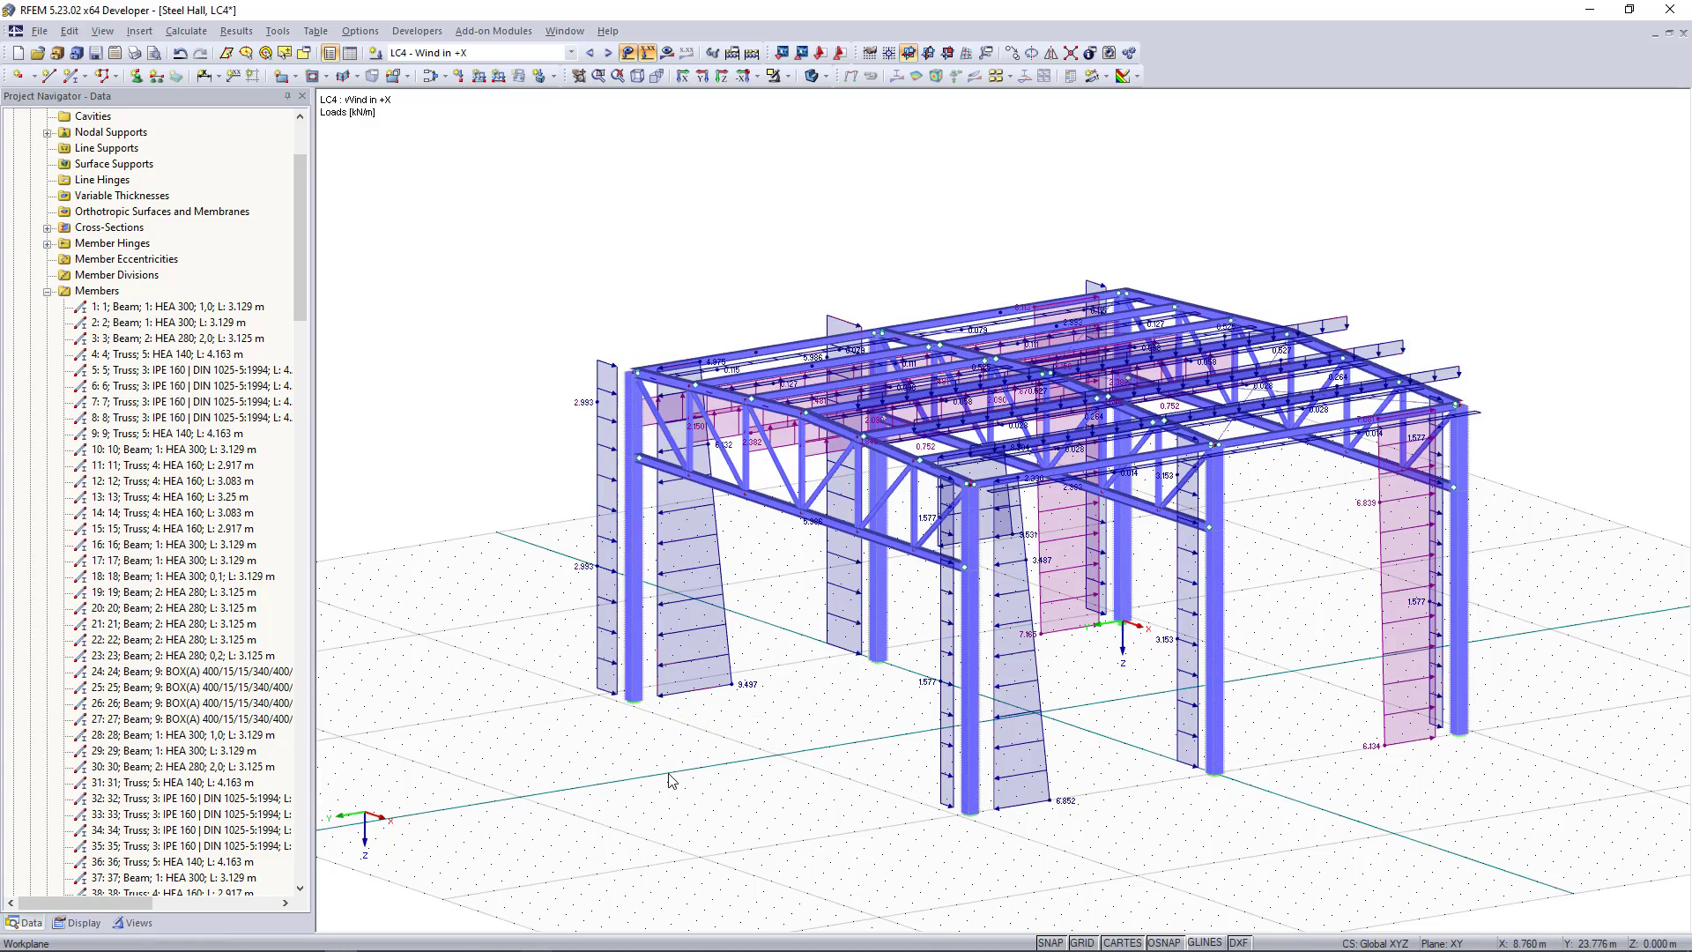